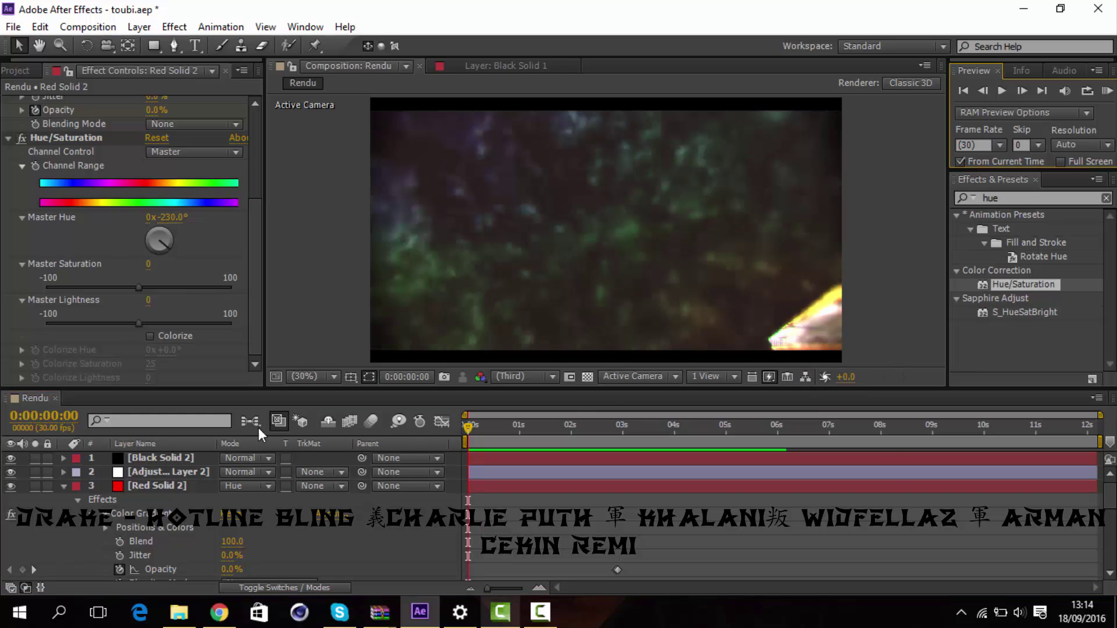
# Create Comp 1 with the HDTV 1080 29.97 preset and a black background
pyautogui.click(114, 31)
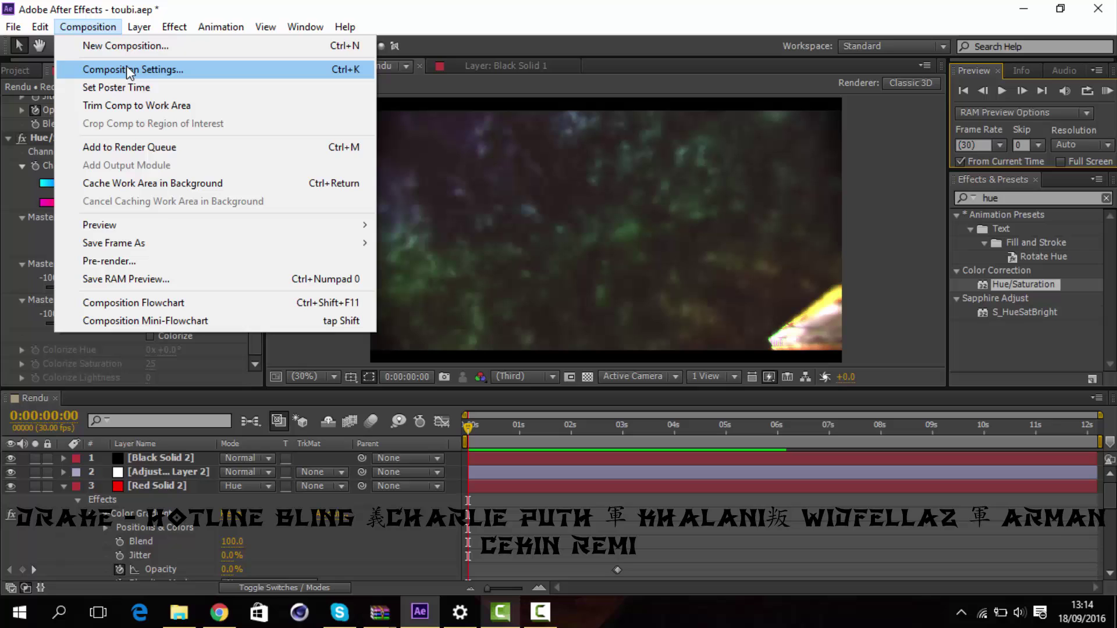
pyautogui.click(130, 70)
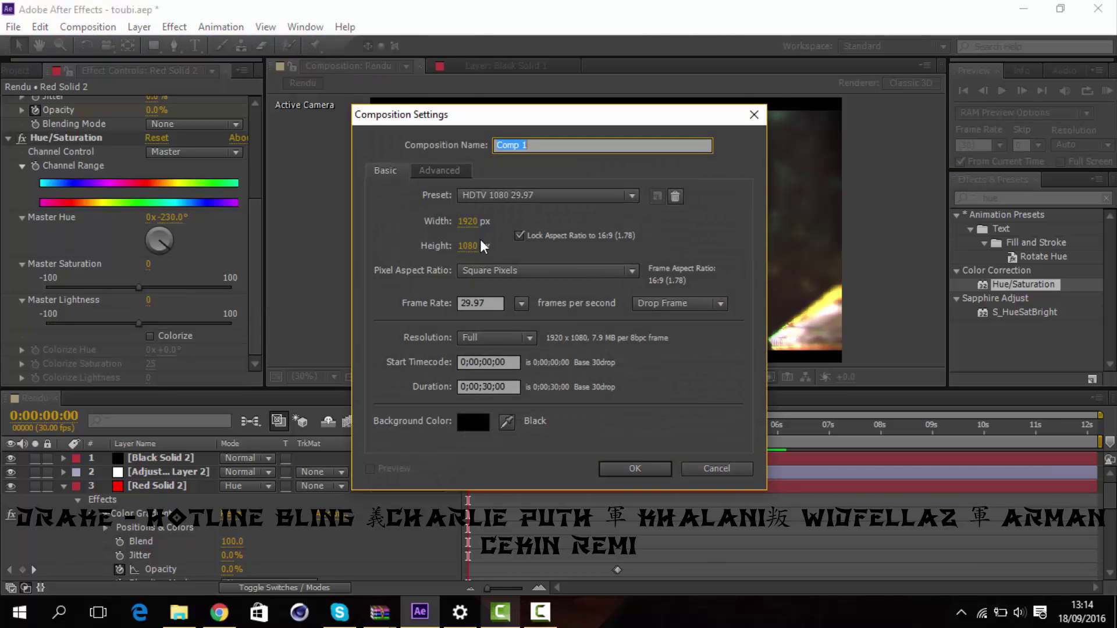
pyautogui.click(618, 472)
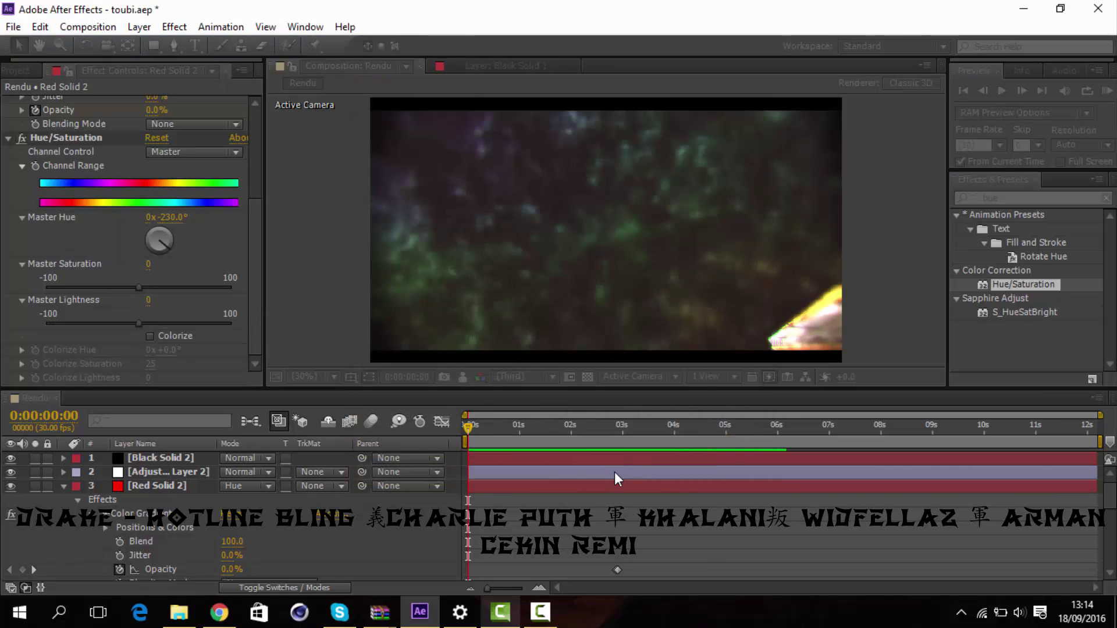
# Add a text layer to the comp, then undo it
pyautogui.rightClick(402, 500)
pyautogui.moveTo(441, 326)
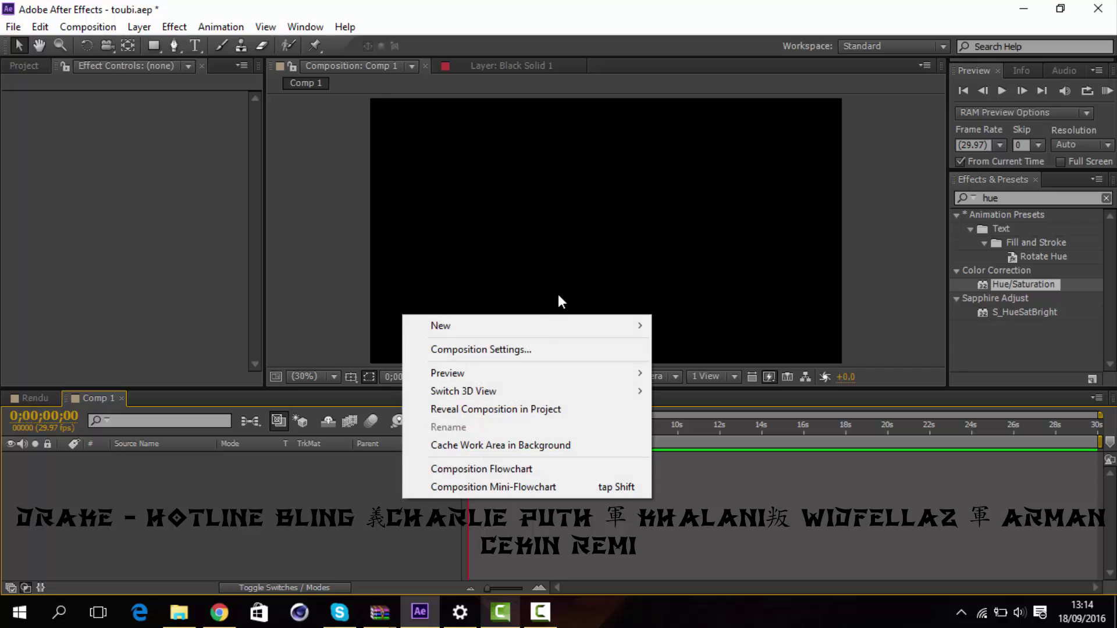
pyautogui.click(721, 356)
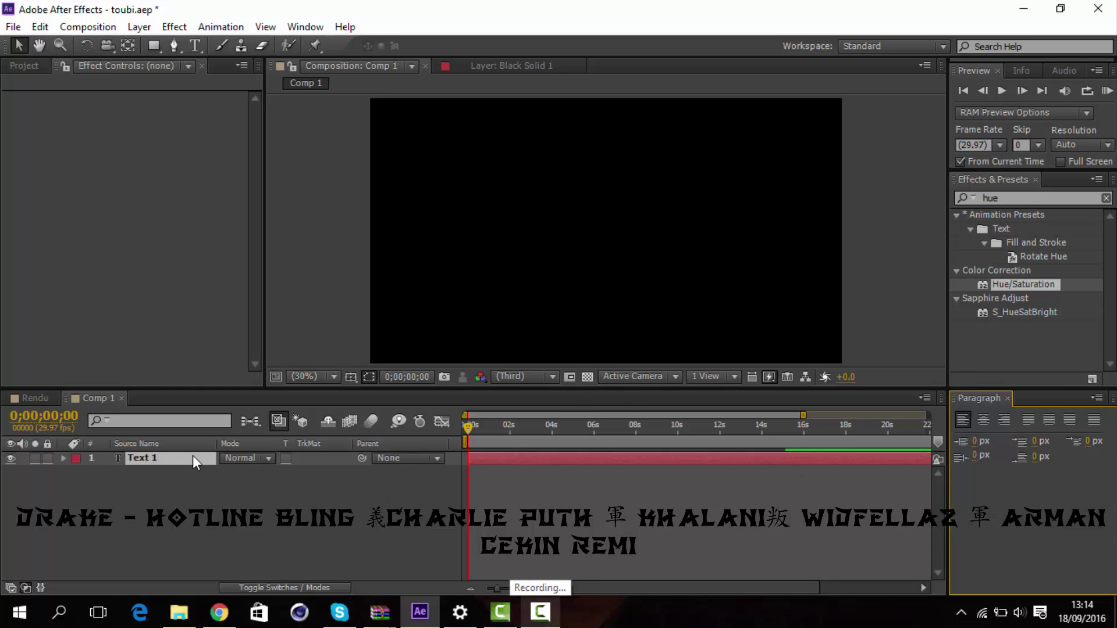
pyautogui.hotkey('ctrl', 'z')
# Add a full-frame black (#000000) solid layer, Black Solid 3
pyautogui.rightClick(221, 496)
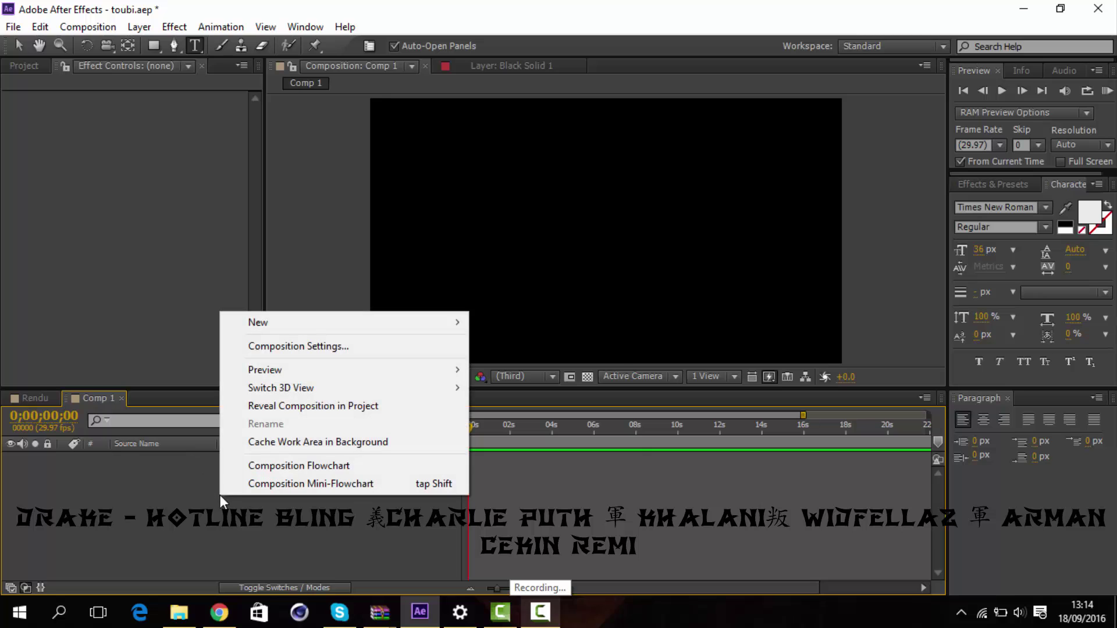
pyautogui.moveTo(341, 322)
pyautogui.click(522, 364)
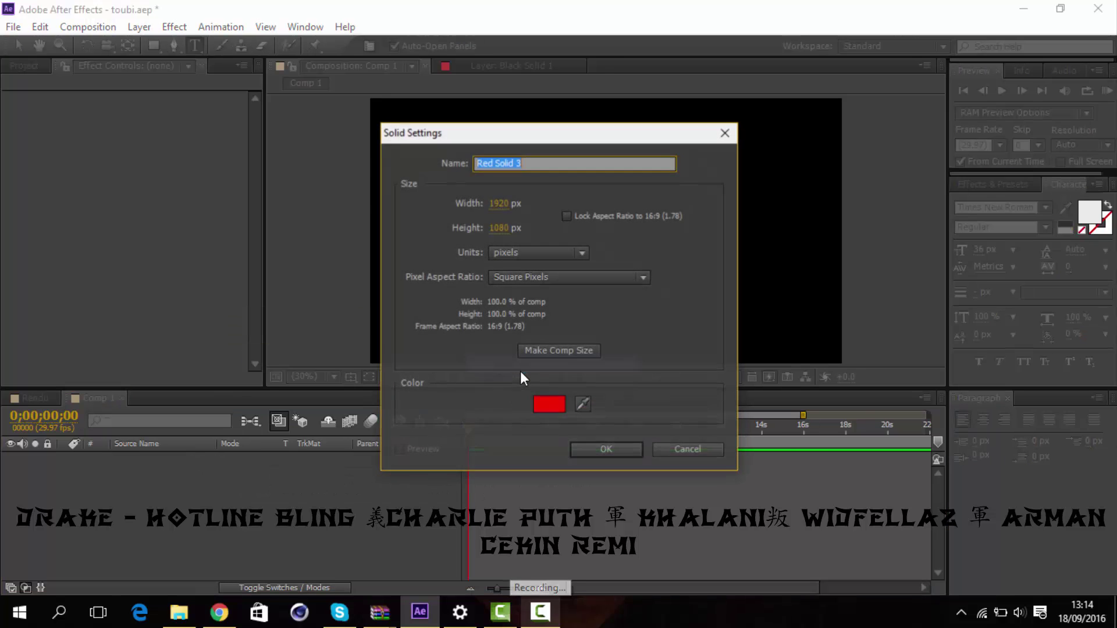
pyautogui.click(551, 406)
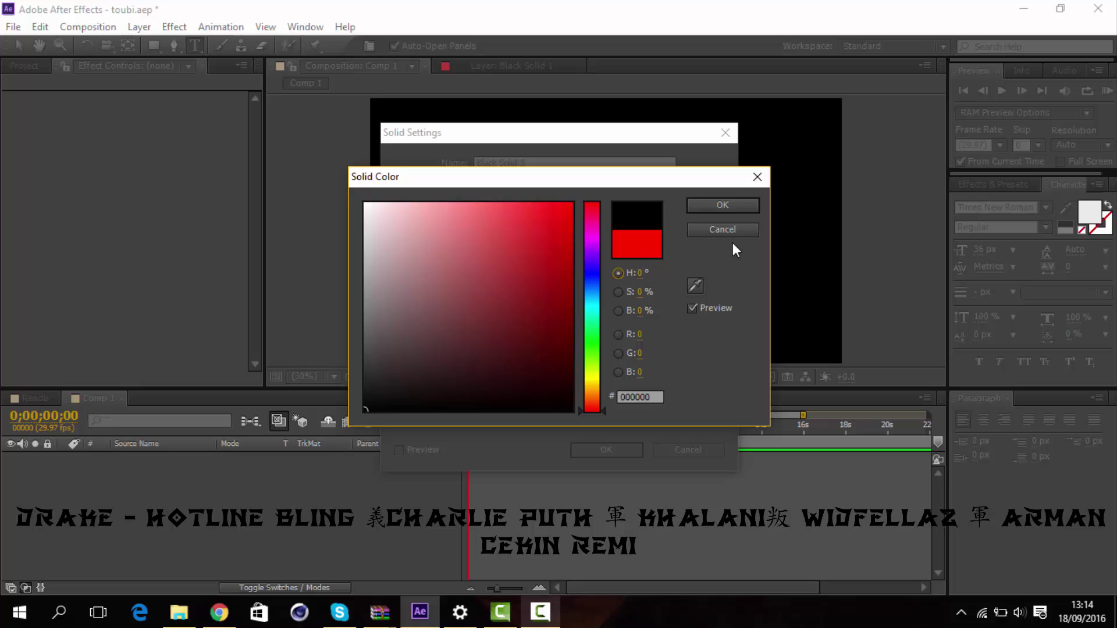
pyautogui.click(729, 205)
pyautogui.click(615, 448)
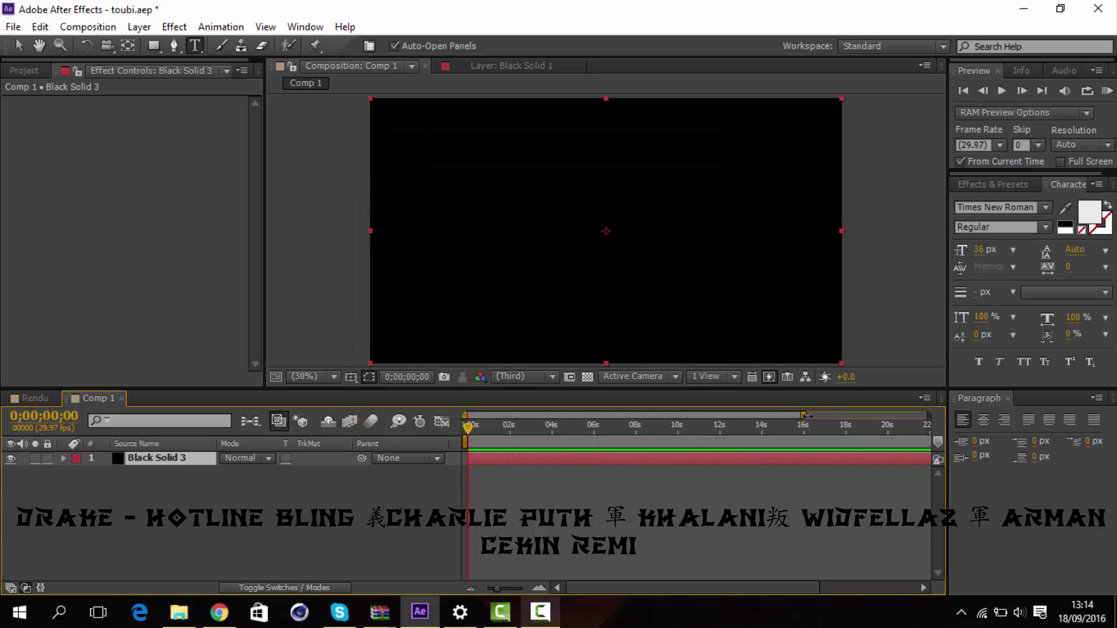
# Search 'particular', apply Trapcode Particular to Black Solid 3, and advance the playhead
pyautogui.moveTo(802, 416); pyautogui.dragTo(927, 416)
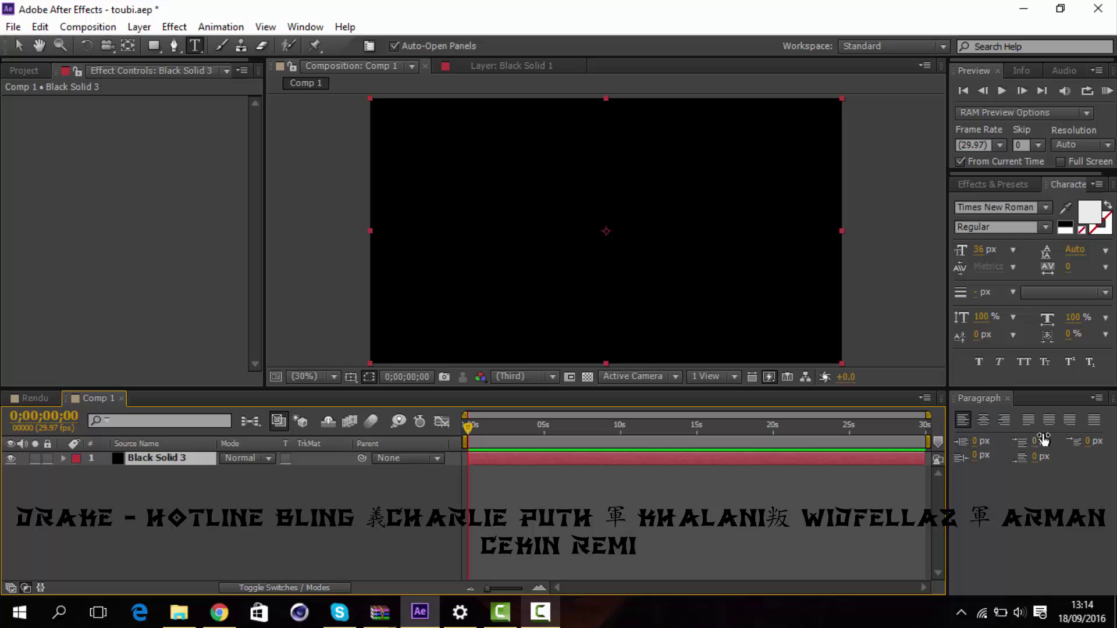
pyautogui.click(993, 184)
pyautogui.click(1013, 202)
pyautogui.write('particulka')
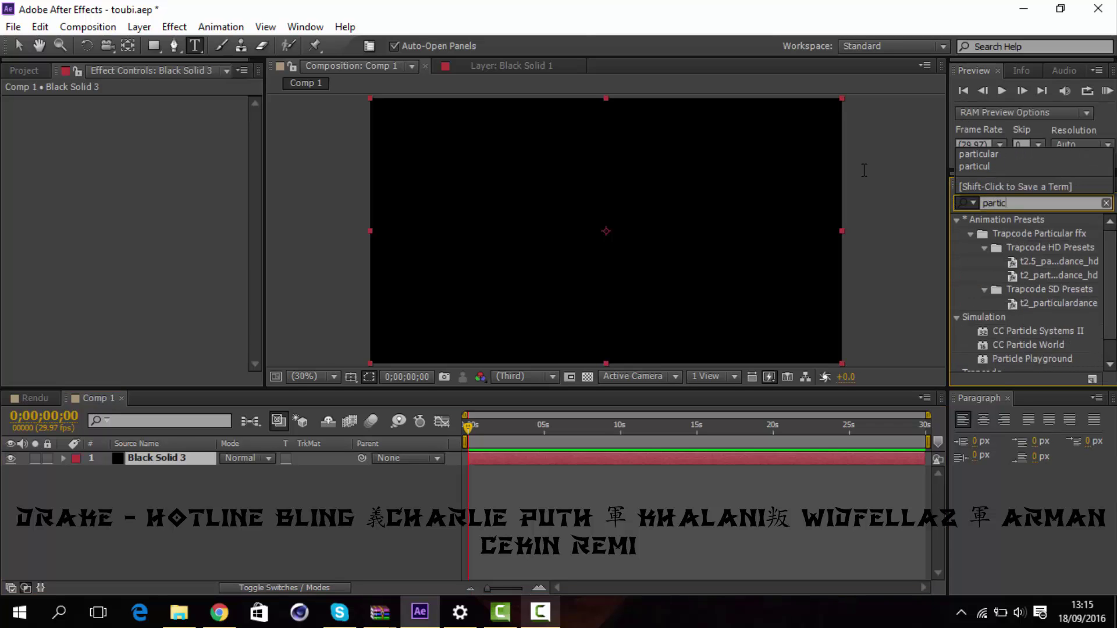
pyautogui.press('BackSpace')
pyautogui.press('BackSpace')
pyautogui.write('ar')
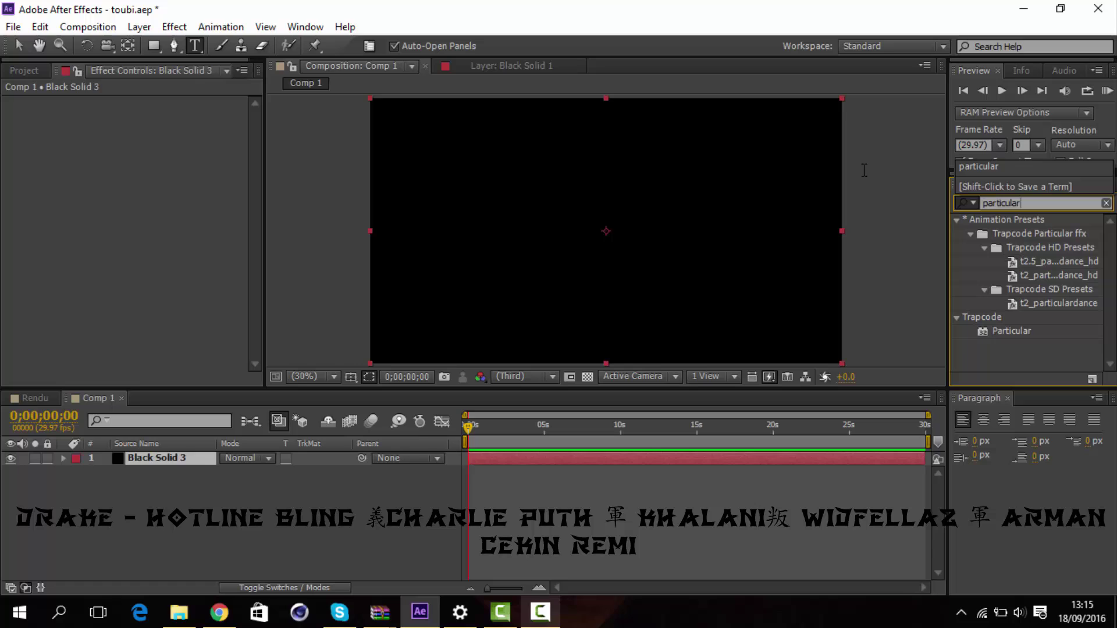
pyautogui.moveTo(970, 330); pyautogui.dragTo(183, 469)
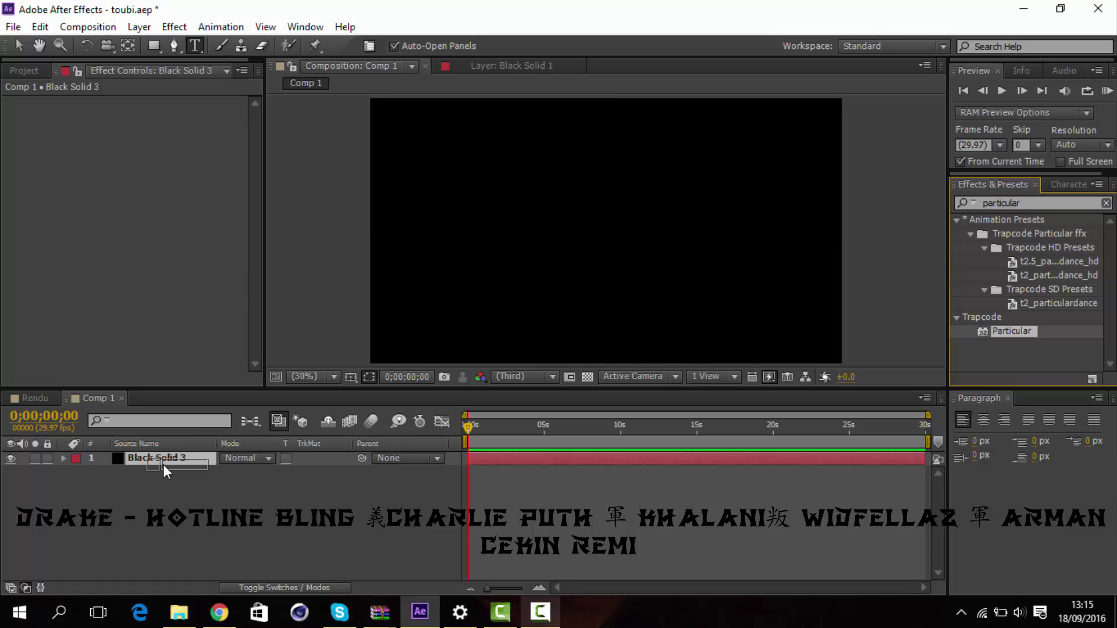
pyautogui.click(573, 432)
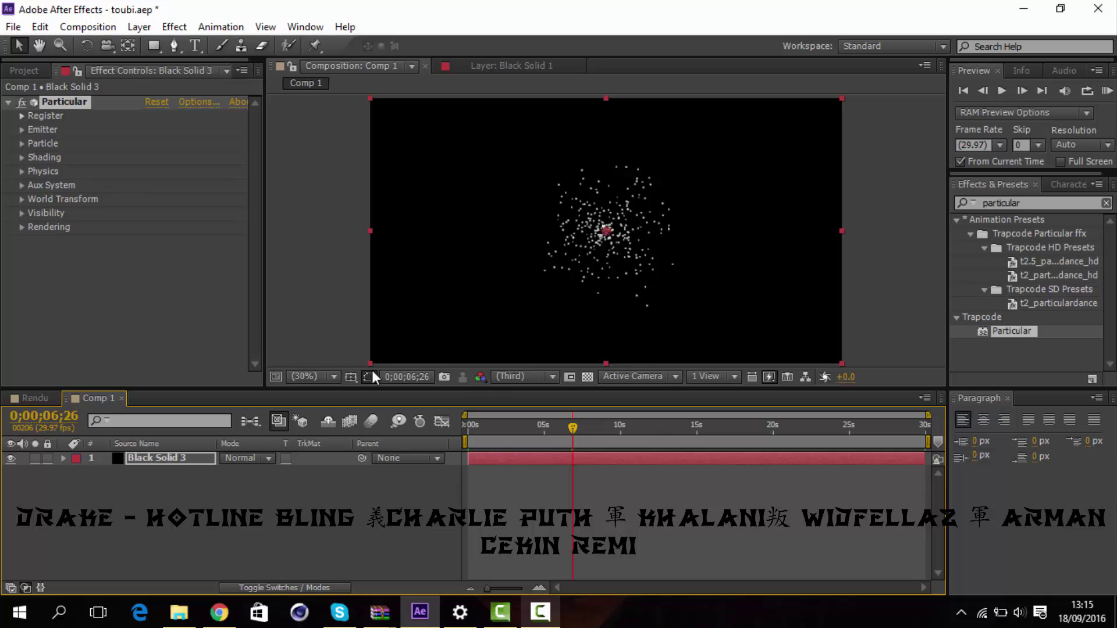
# Set the emitter to 200 particles/sec, Linear position subframe and Bi-Directional direction
pyautogui.click(20, 131)
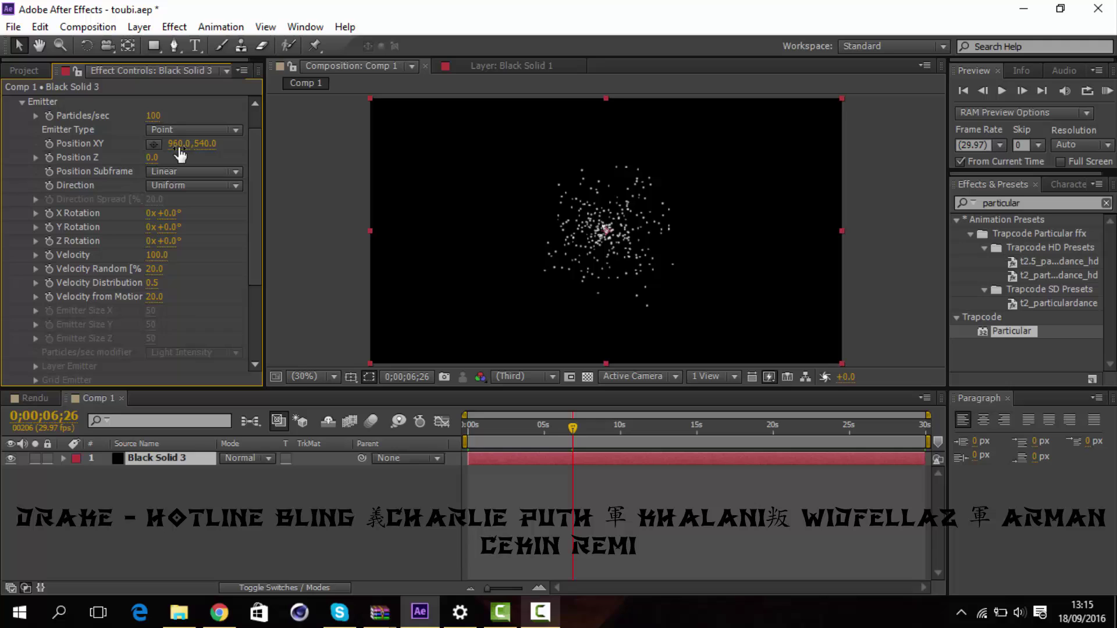
pyautogui.click(158, 116)
pyautogui.write('200')
pyautogui.press('Return')
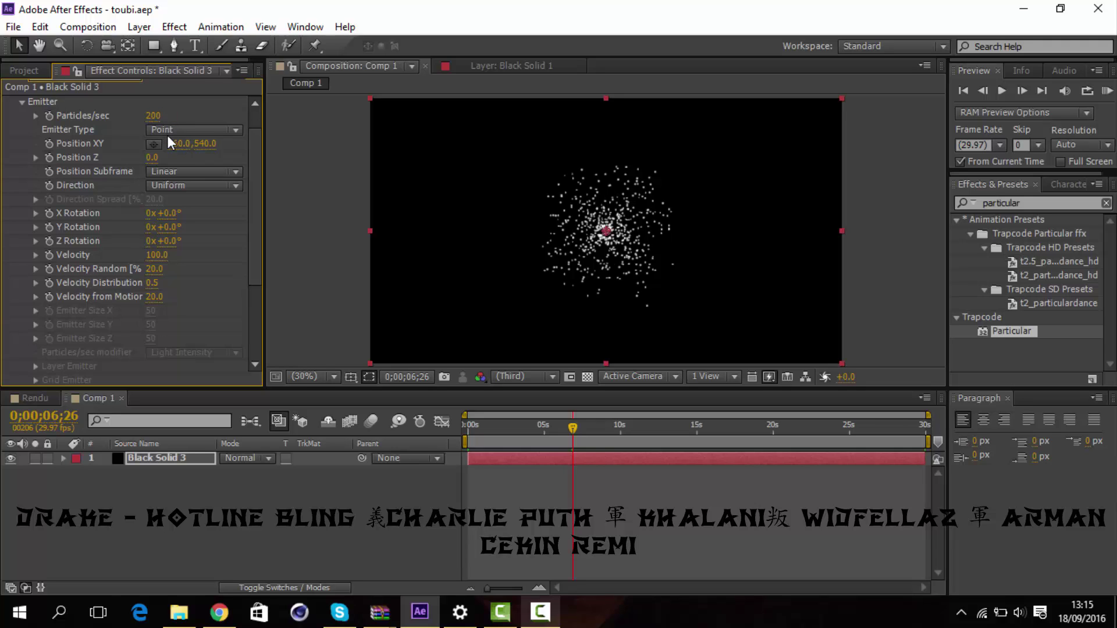
pyautogui.click(234, 172)
pyautogui.click(254, 140)
pyautogui.click(235, 187)
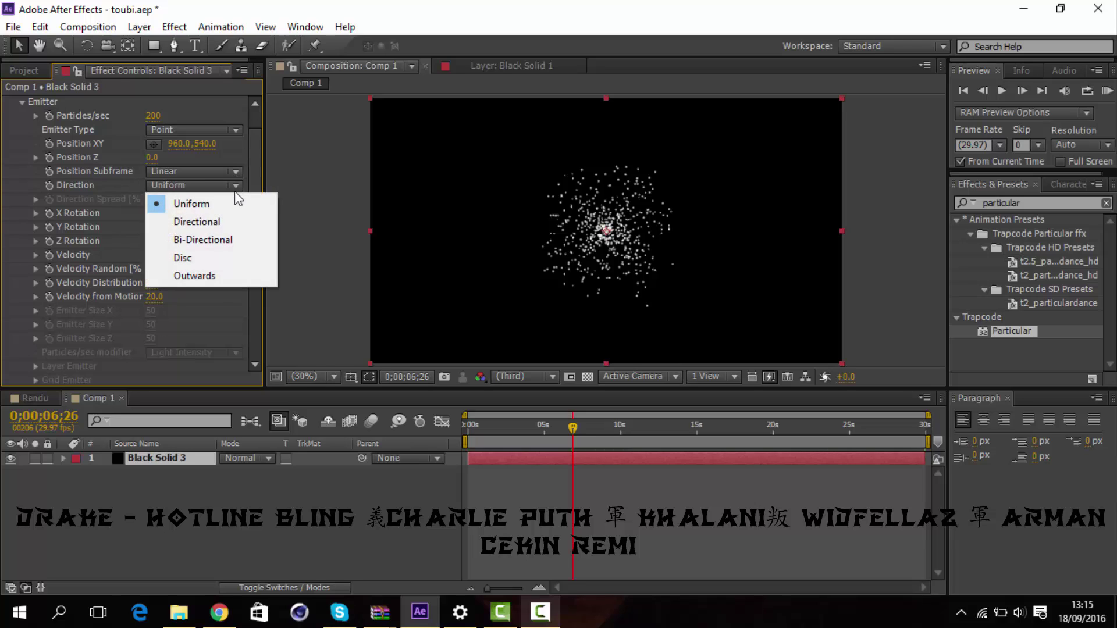
pyautogui.click(183, 244)
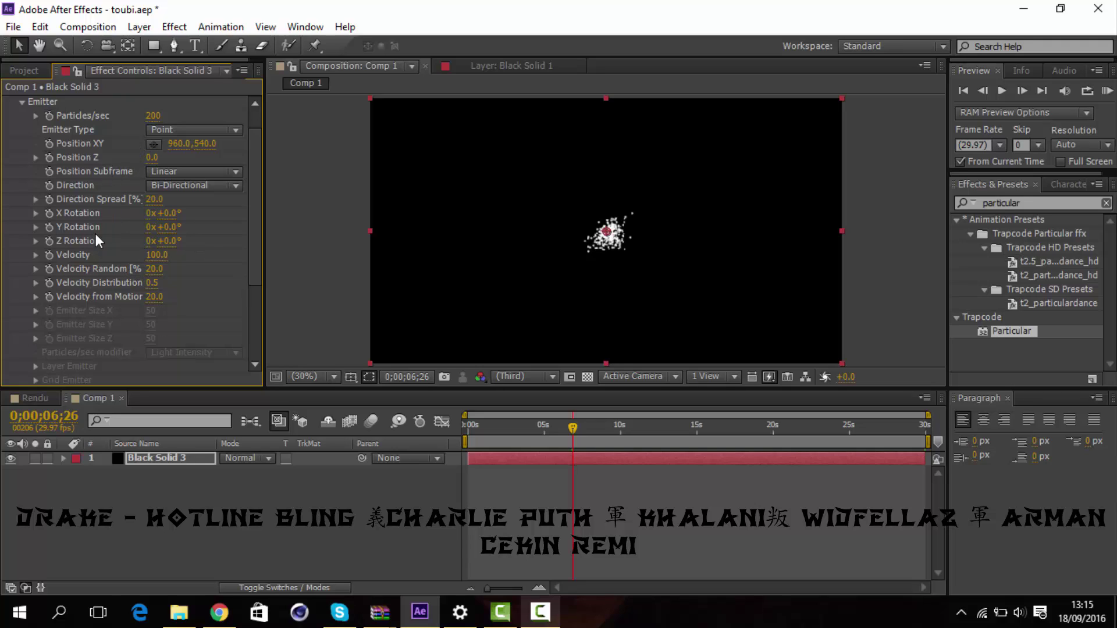
# Rotate the emitter 90° on Y and X, then preview a later frame
pyautogui.click(166, 227)
pyautogui.write('9')
pyautogui.press('Return')
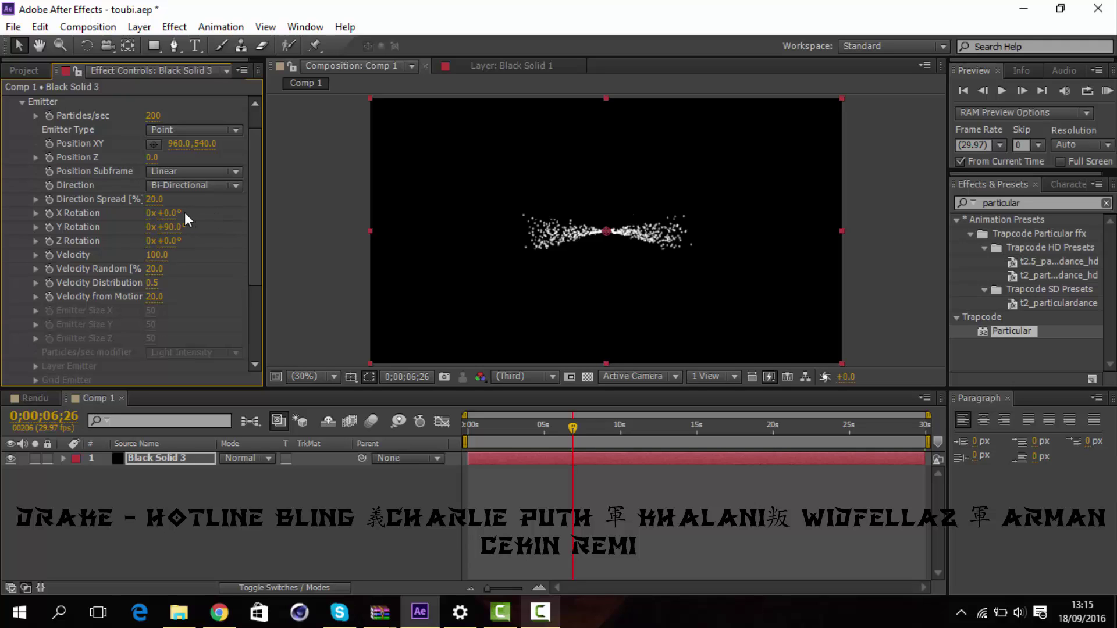
pyautogui.click(170, 214)
pyautogui.write('90')
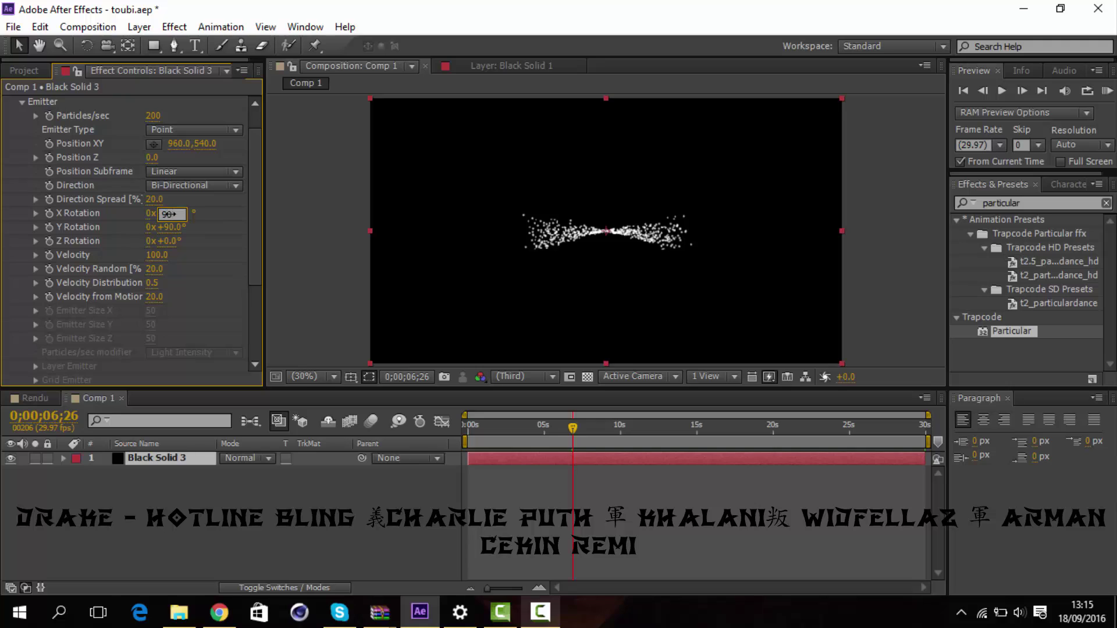
pyautogui.press('Return')
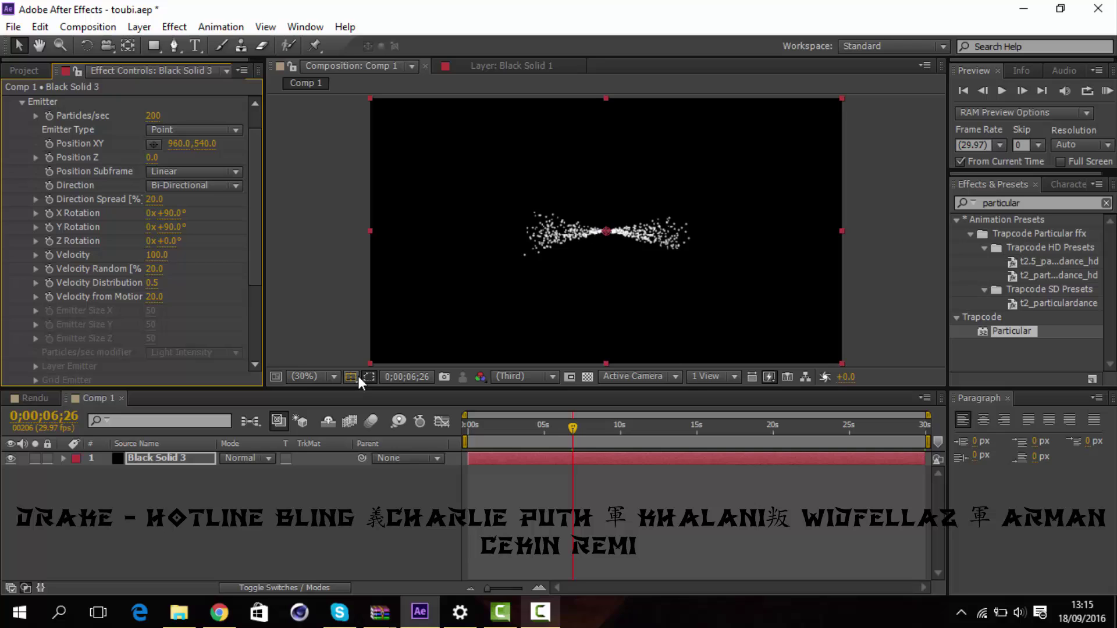
pyautogui.click(662, 452)
pyautogui.click(719, 428)
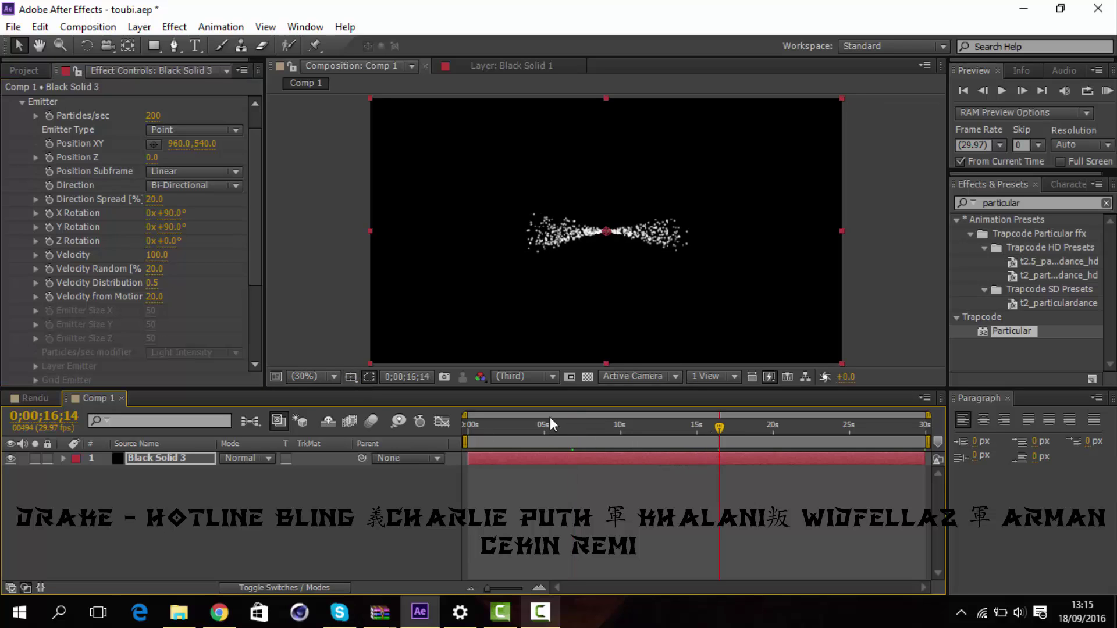
pyautogui.moveTo(256, 284); pyautogui.dragTo(253, 303)
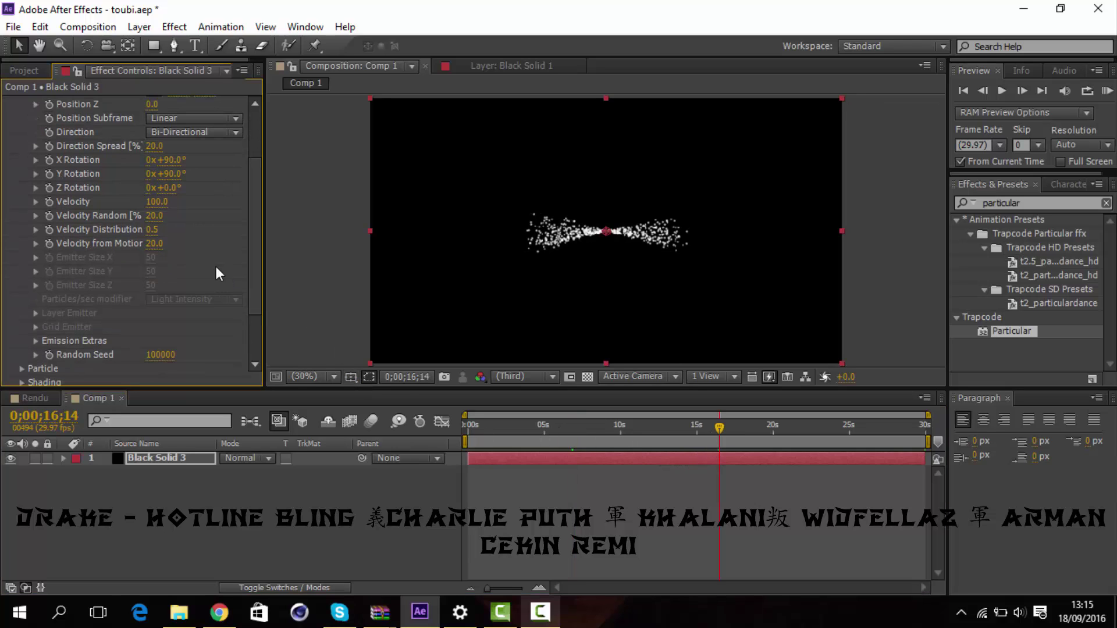
# Scrub the Emitter Velocity value up to 180
pyautogui.moveTo(157, 204); pyautogui.dragTo(163, 202)
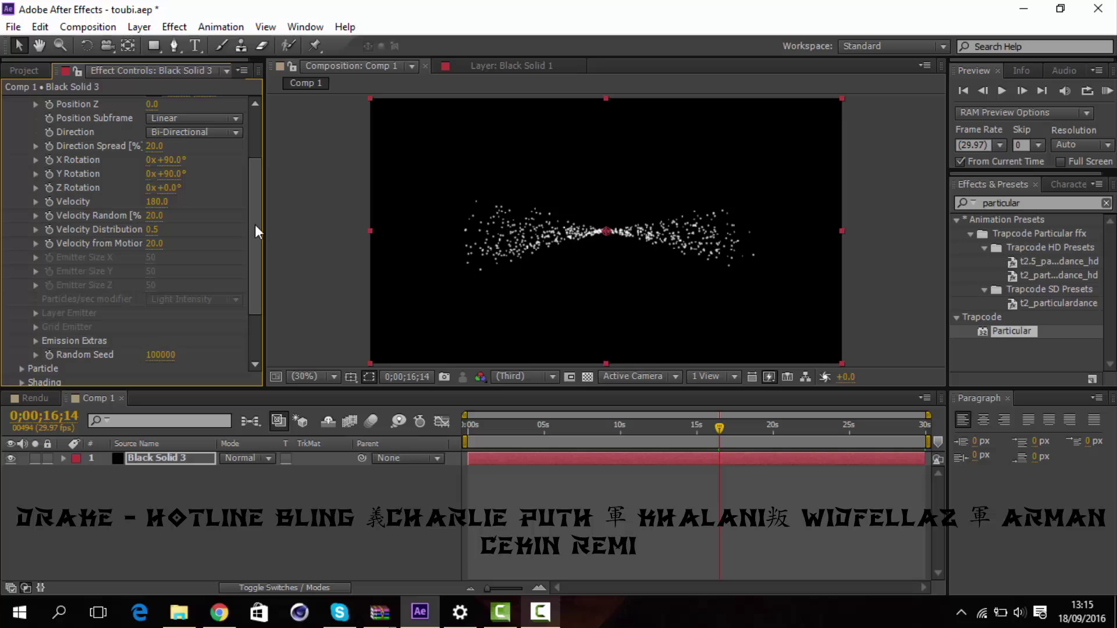
pyautogui.scroll(-1, 255, 224)
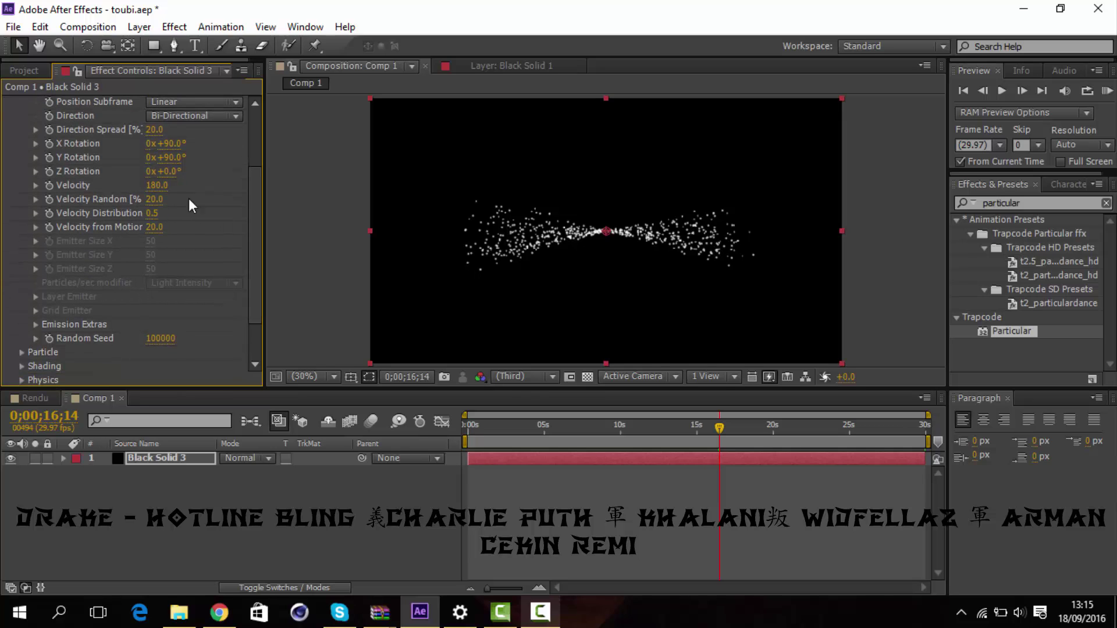
pyautogui.scroll(-3, 253, 261)
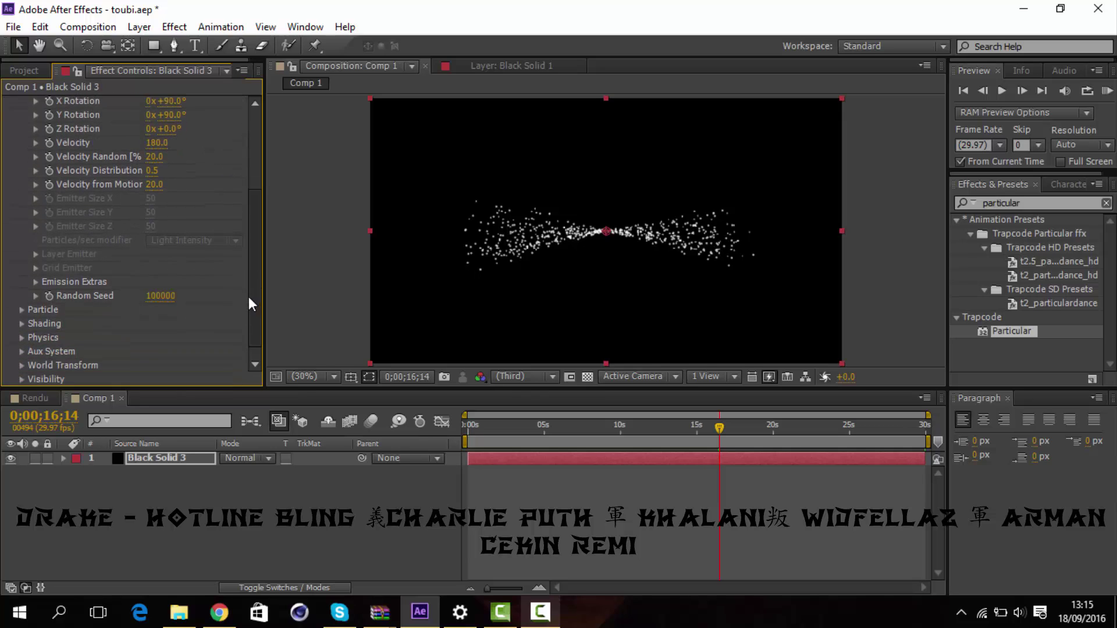
# Set Aux System Emit to Continuously, with size 7, 20 particles/sec and velocity 20
pyautogui.click(22, 336)
pyautogui.scroll(-10, 57, 321)
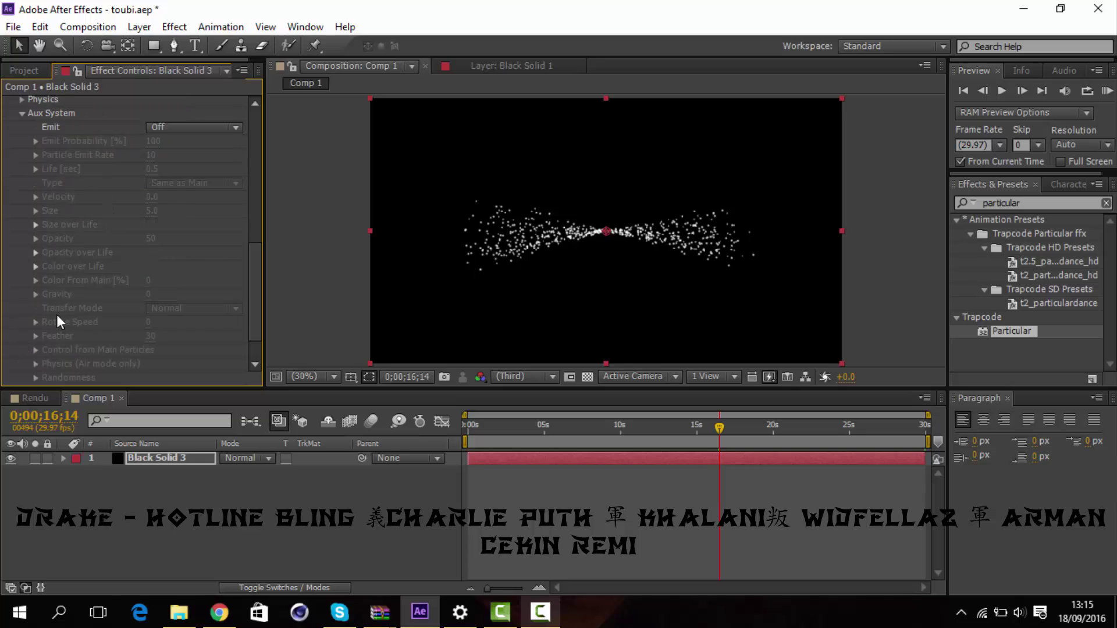
pyautogui.click(237, 128)
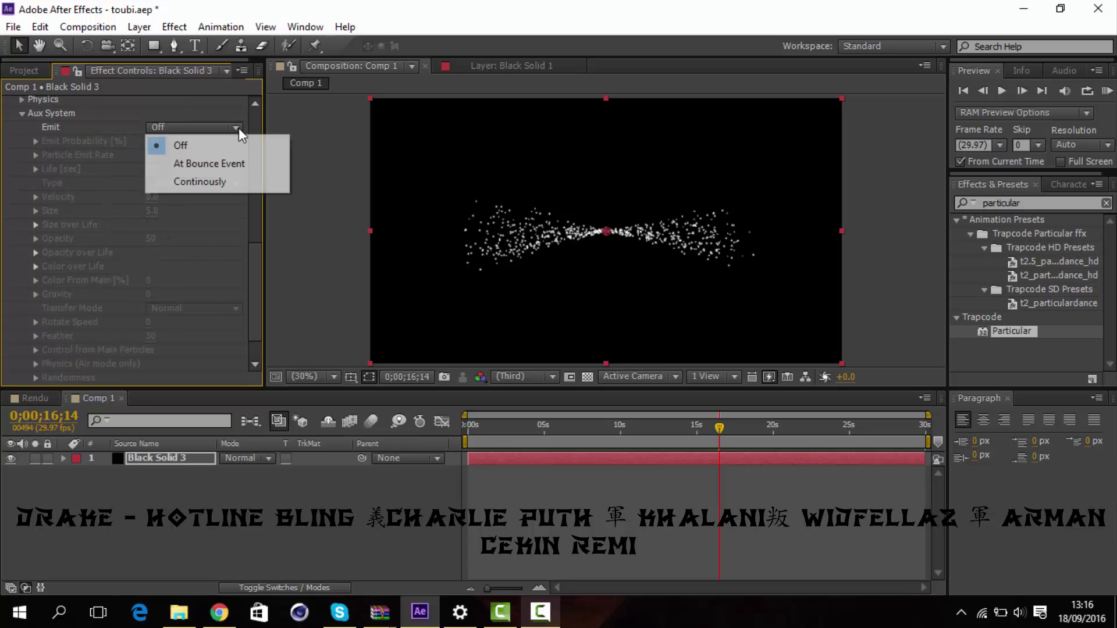
pyautogui.click(206, 185)
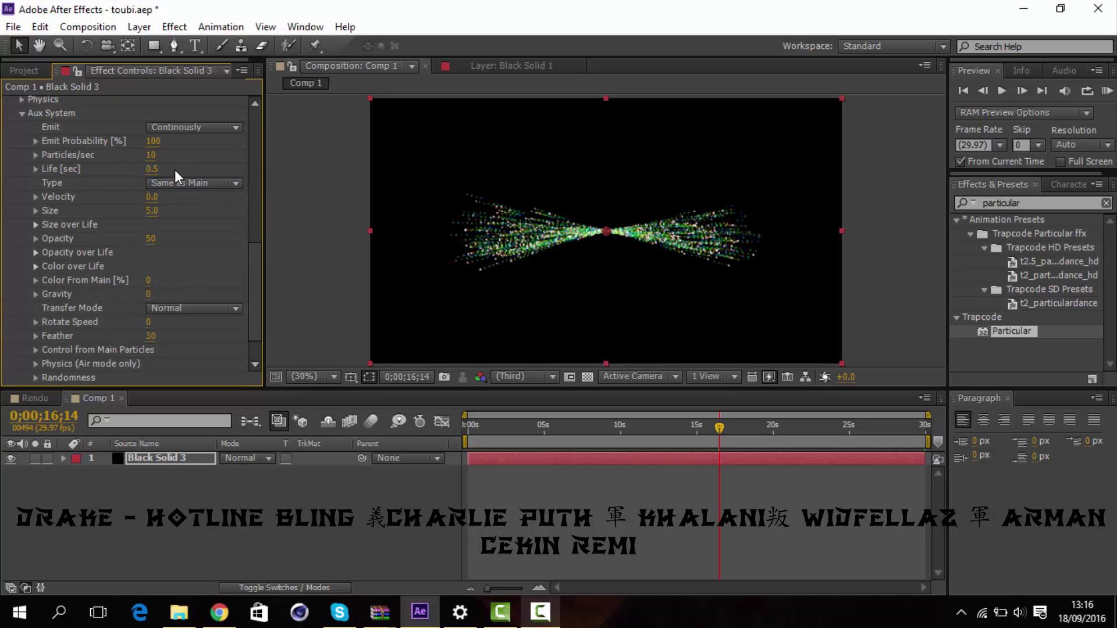
pyautogui.click(152, 210)
pyautogui.write('7')
pyautogui.press('Return')
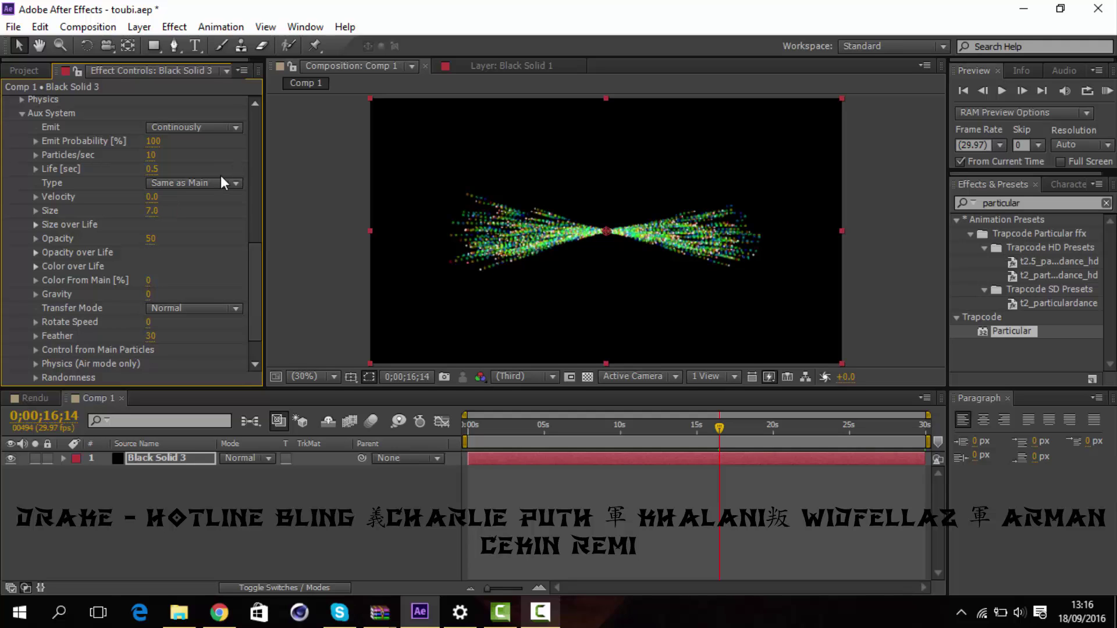
pyautogui.click(150, 155)
pyautogui.write('50')
pyautogui.press('Return')
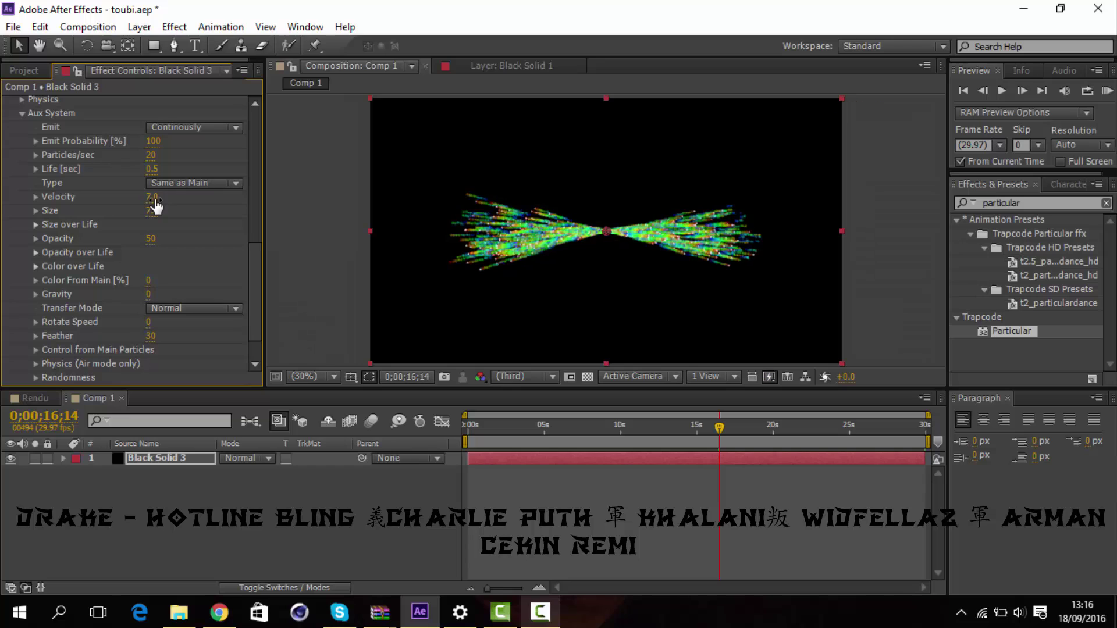
pyautogui.click(152, 197)
pyautogui.press('Return')
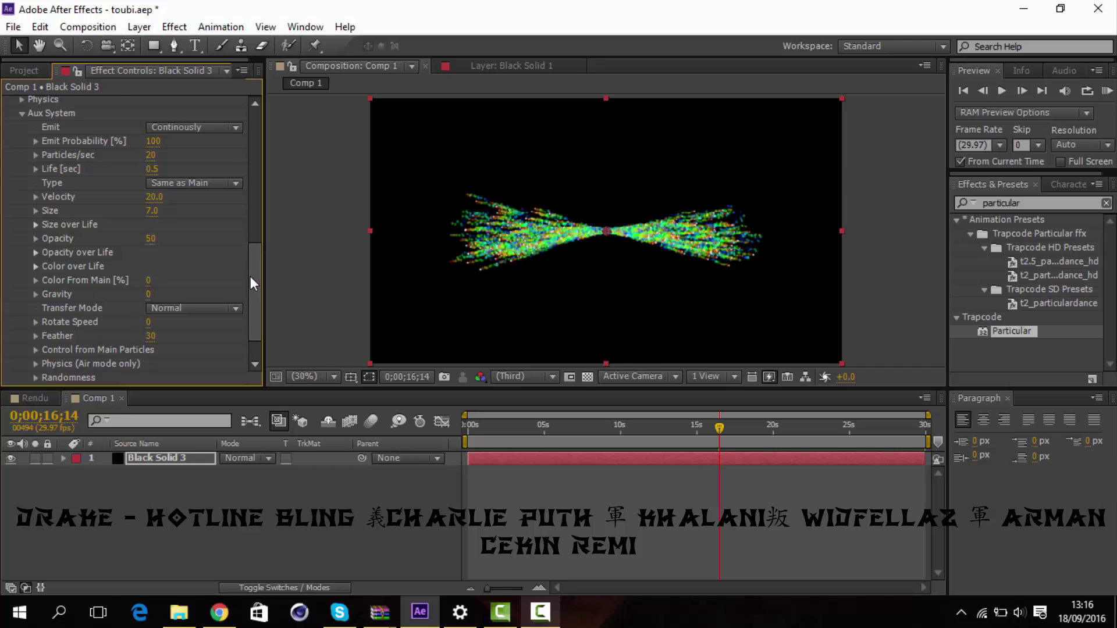
pyautogui.scroll(-3, 251, 281)
# Add a red (FF0000) solid, Red Solid 3, and set its blend mode to Hue
pyautogui.rightClick(203, 536)
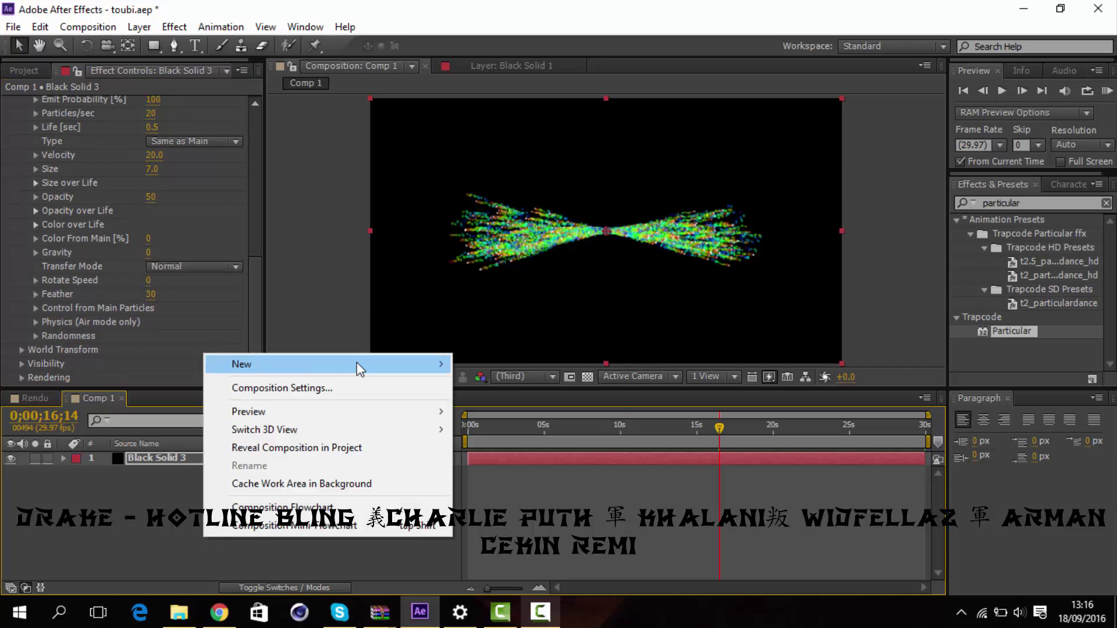
pyautogui.moveTo(328, 363)
pyautogui.click(513, 402)
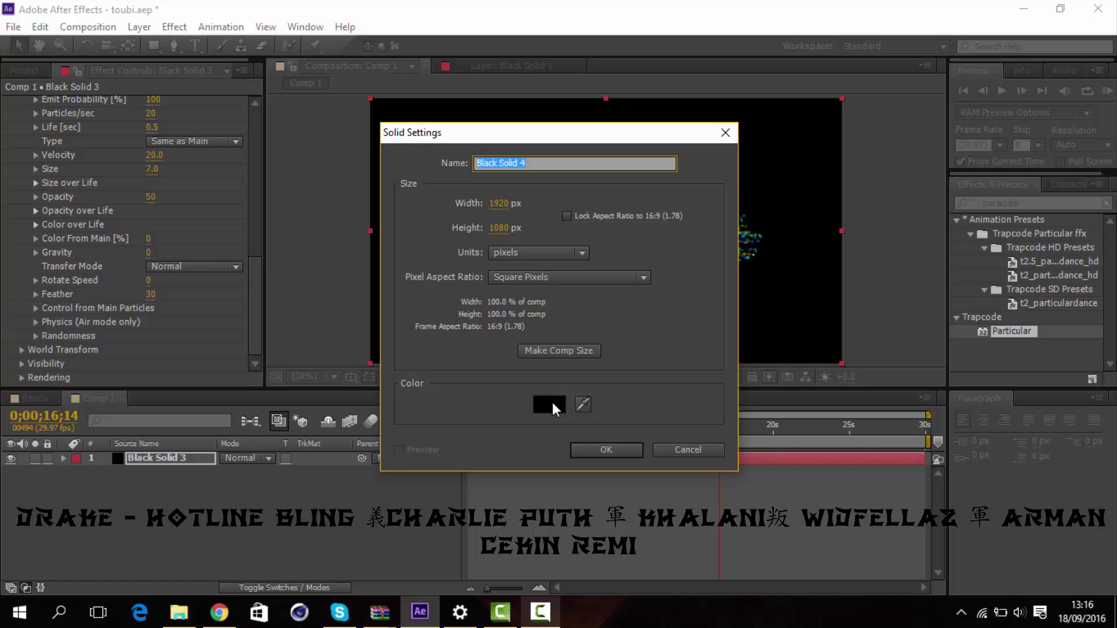
pyautogui.click(553, 402)
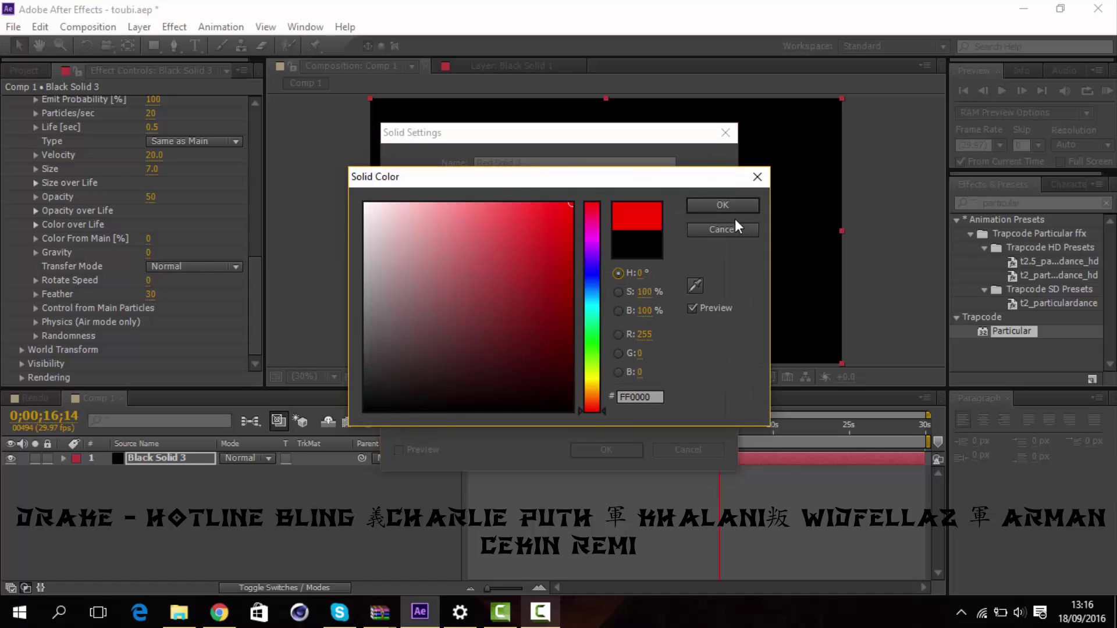
pyautogui.click(725, 206)
pyautogui.click(678, 446)
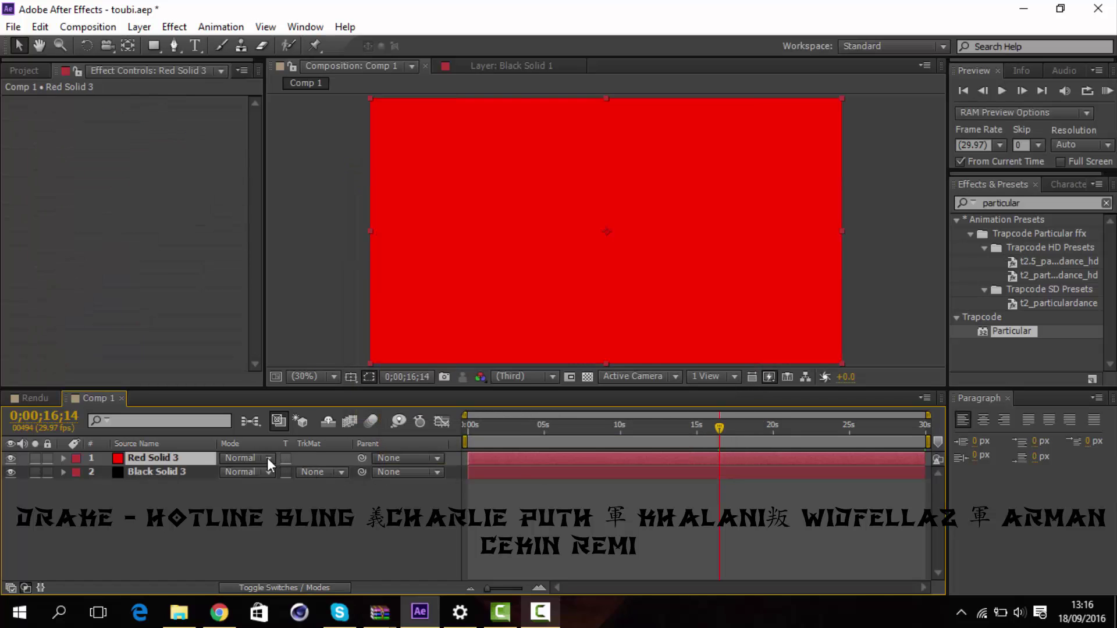
pyautogui.click(269, 458)
pyautogui.click(294, 561)
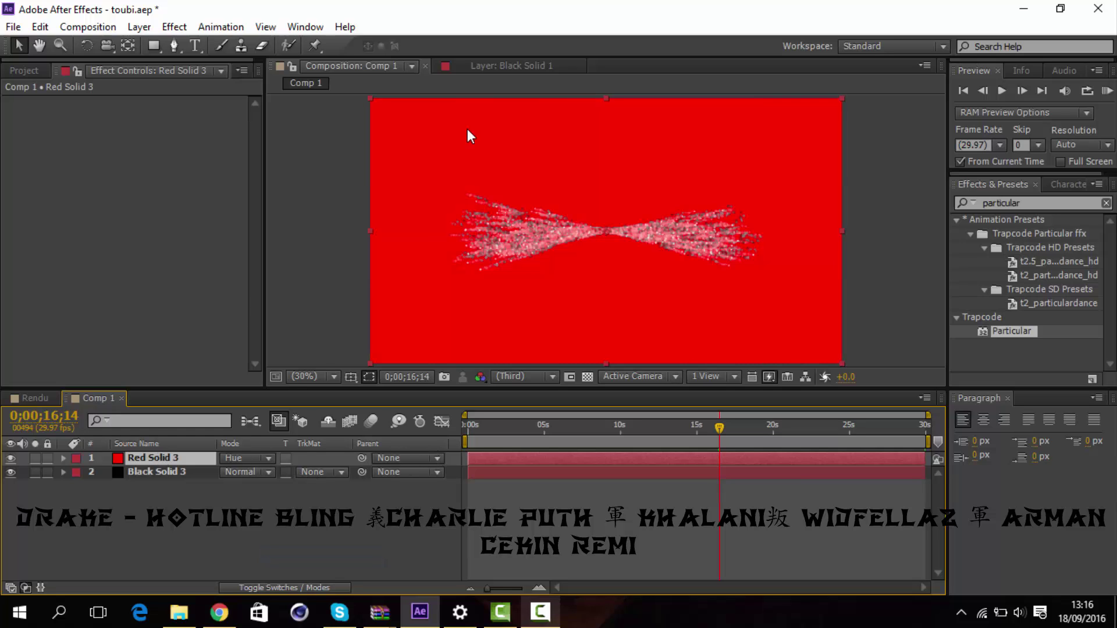
# Add a black solid, Black Solid 4, and move it below the other layers
pyautogui.rightClick(352, 526)
pyautogui.moveTo(466, 350)
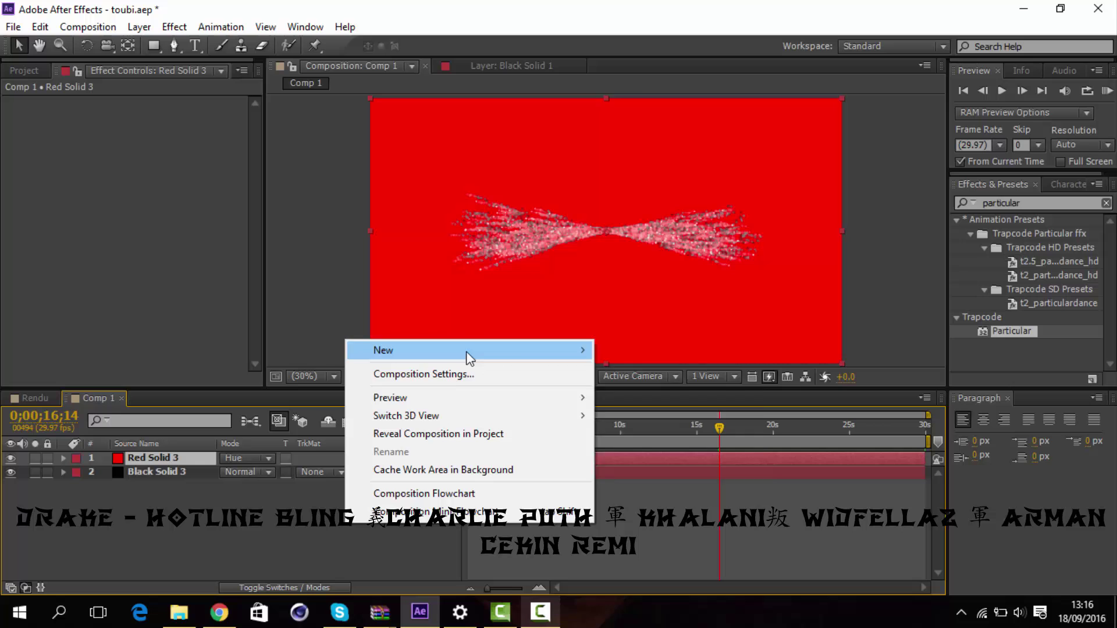
pyautogui.click(640, 392)
pyautogui.click(549, 401)
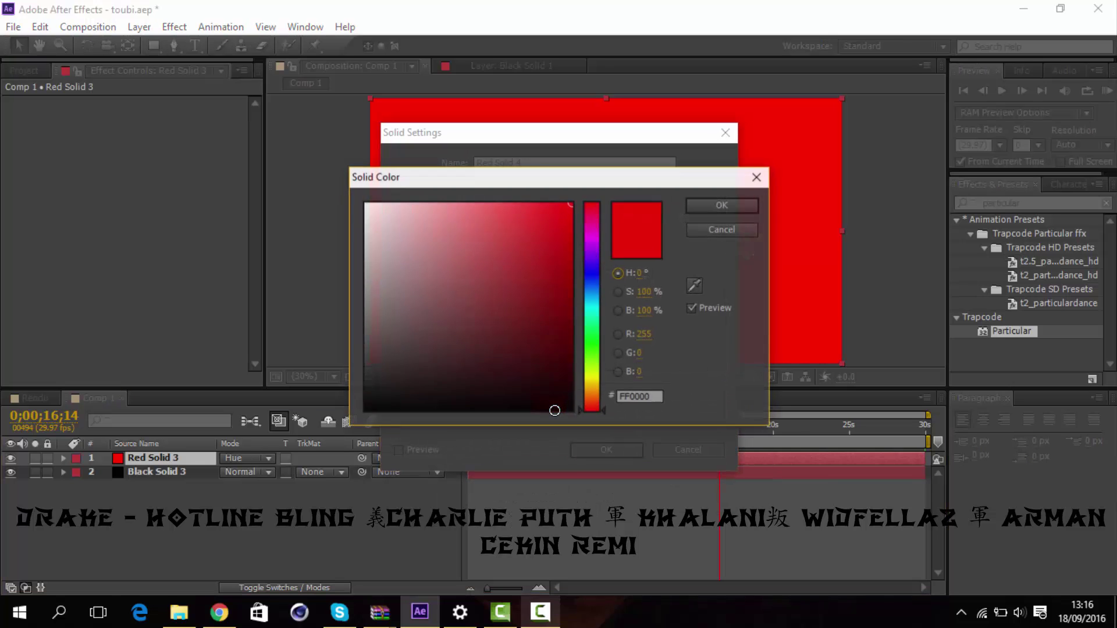
pyautogui.click(733, 204)
pyautogui.click(626, 453)
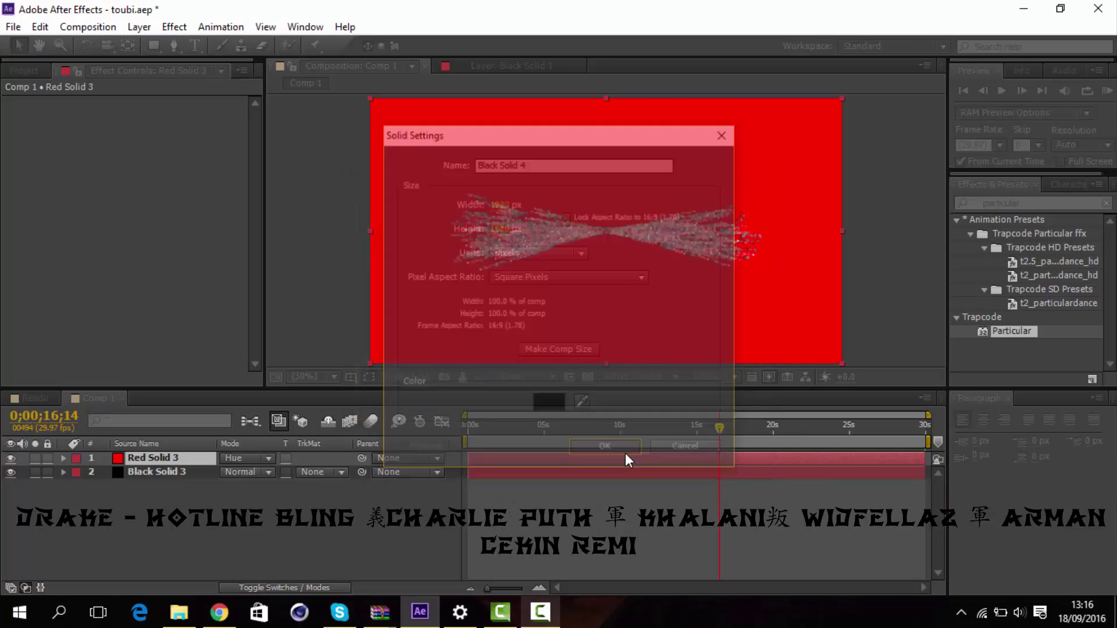
pyautogui.doubleClick(165, 461)
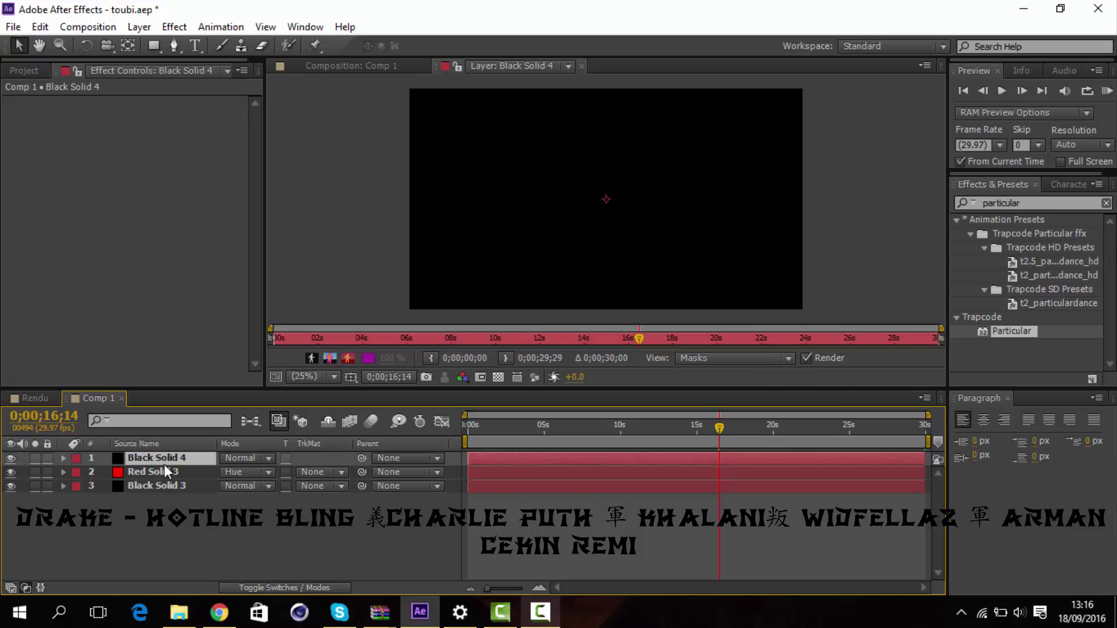
pyautogui.moveTo(164, 463); pyautogui.dragTo(165, 492)
# Apply Linear Color Key to Black Solid 3 with black as the key colour, then view the full composition
pyautogui.click(1038, 203)
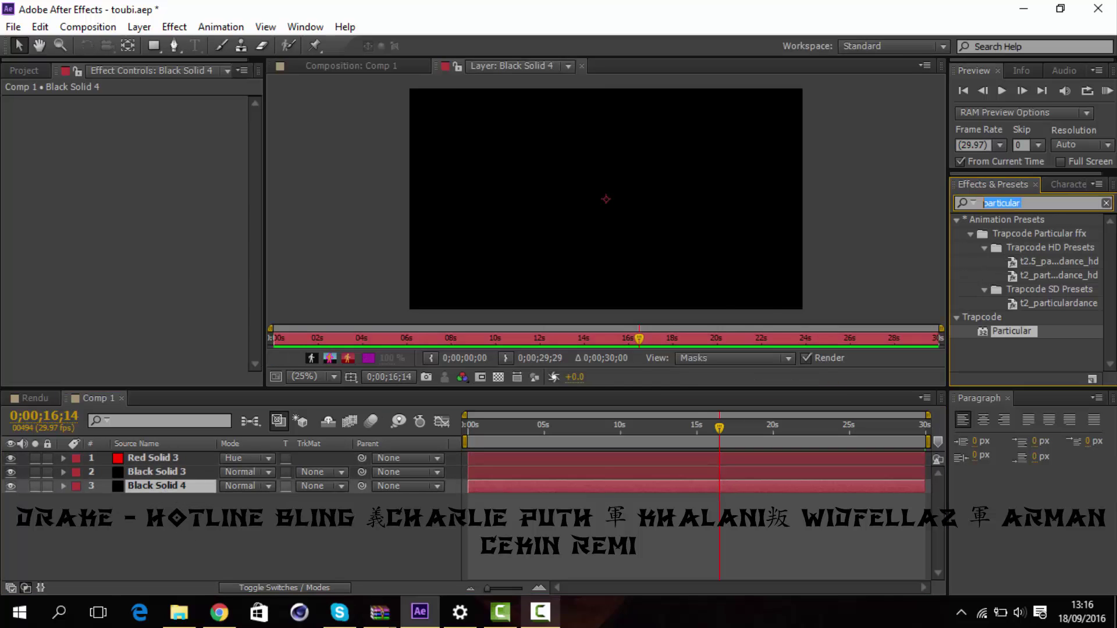
pyautogui.write('linear')
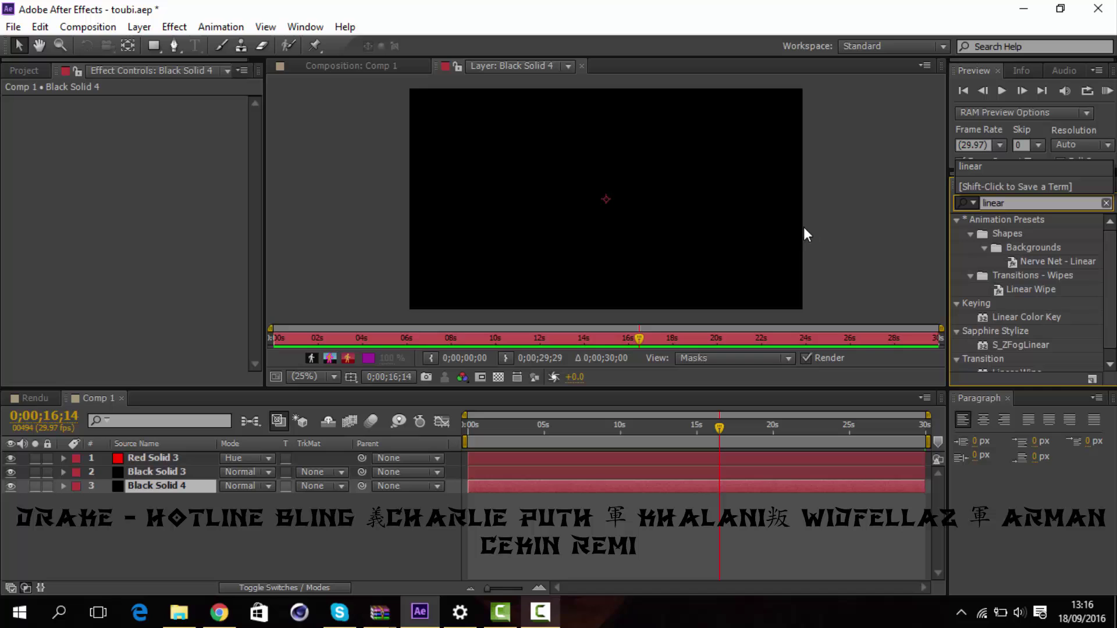
pyautogui.moveTo(1013, 316); pyautogui.dragTo(193, 472)
pyautogui.click(161, 319)
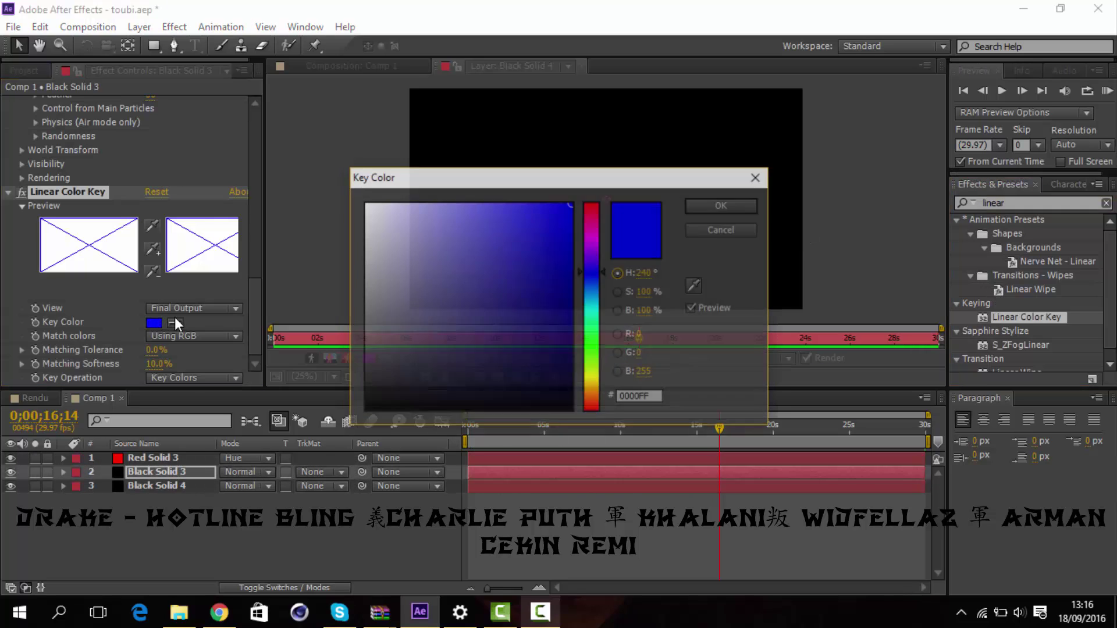
pyautogui.moveTo(456, 250); pyautogui.dragTo(348, 346)
pyautogui.click(721, 207)
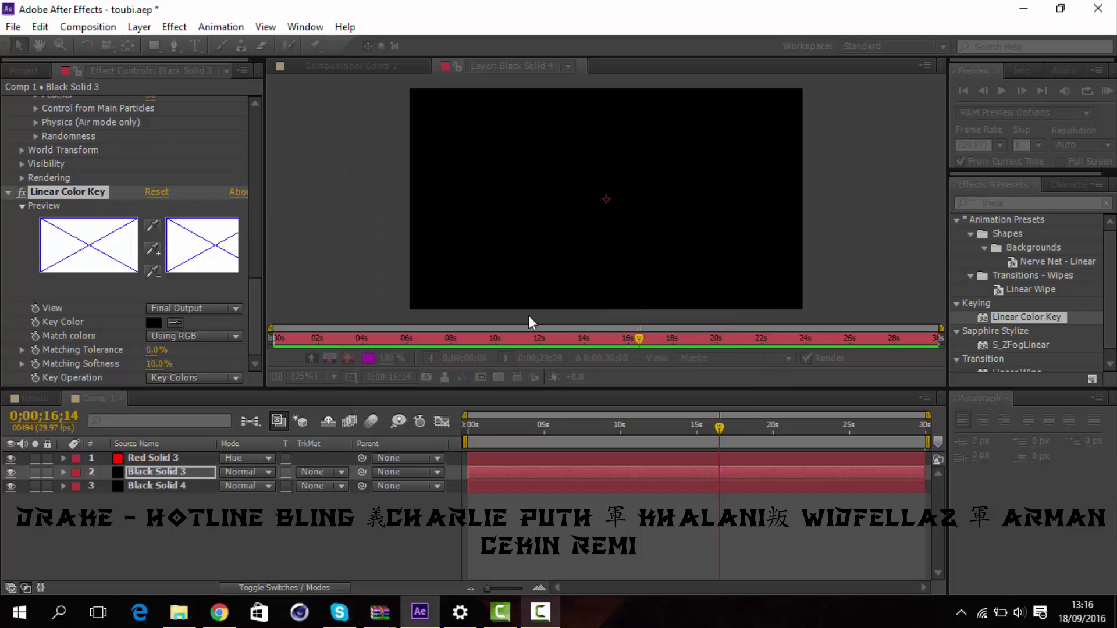
pyautogui.click(377, 65)
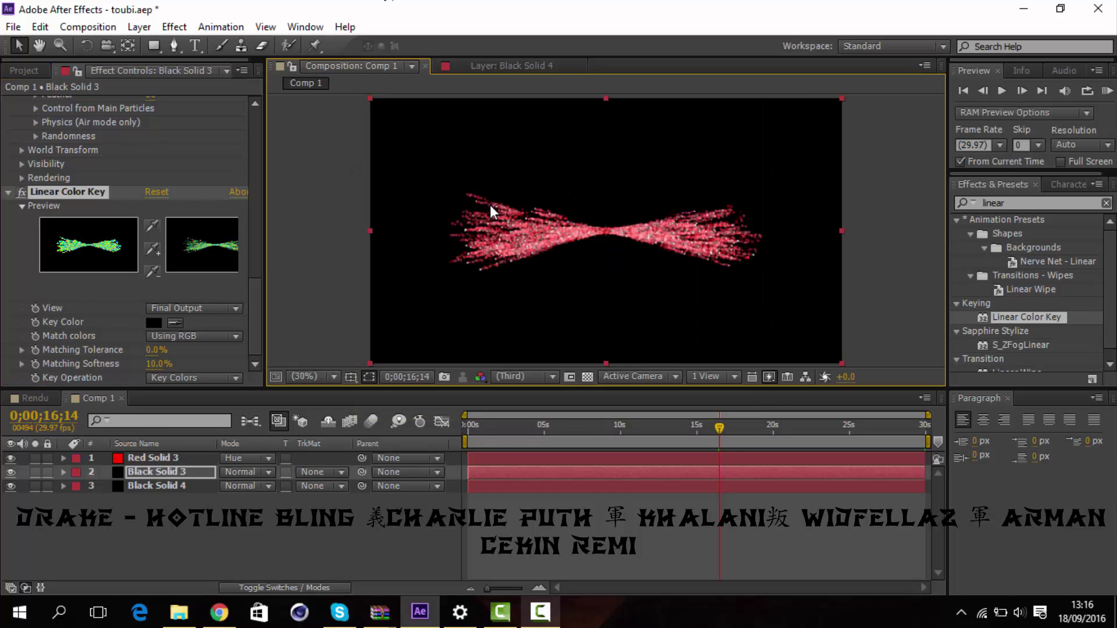
pyautogui.click(1045, 203)
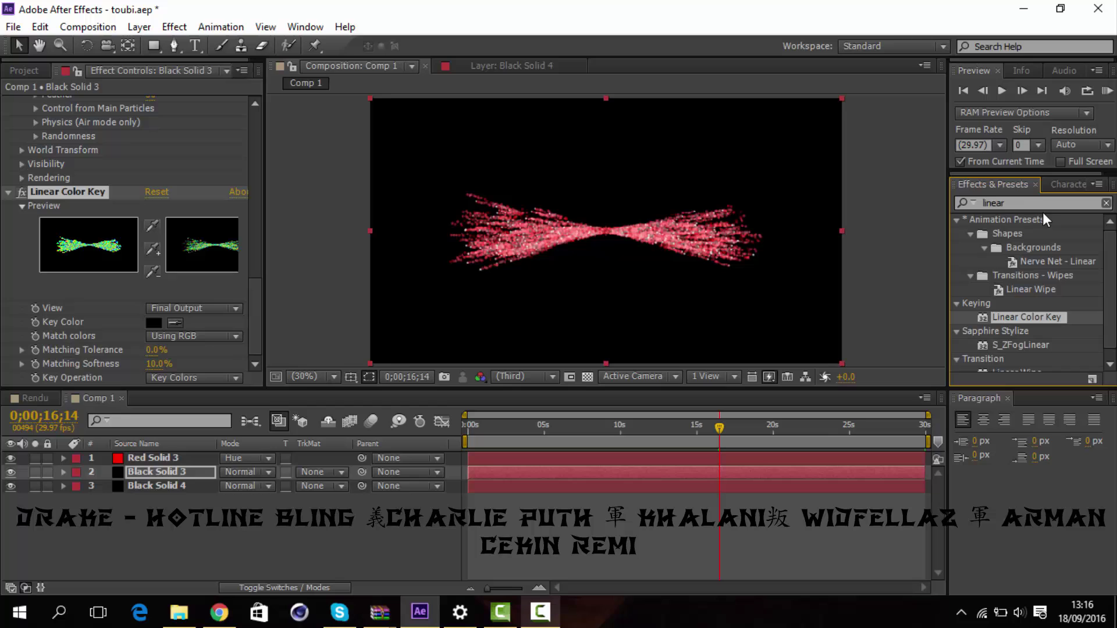
pyautogui.write('4-co')
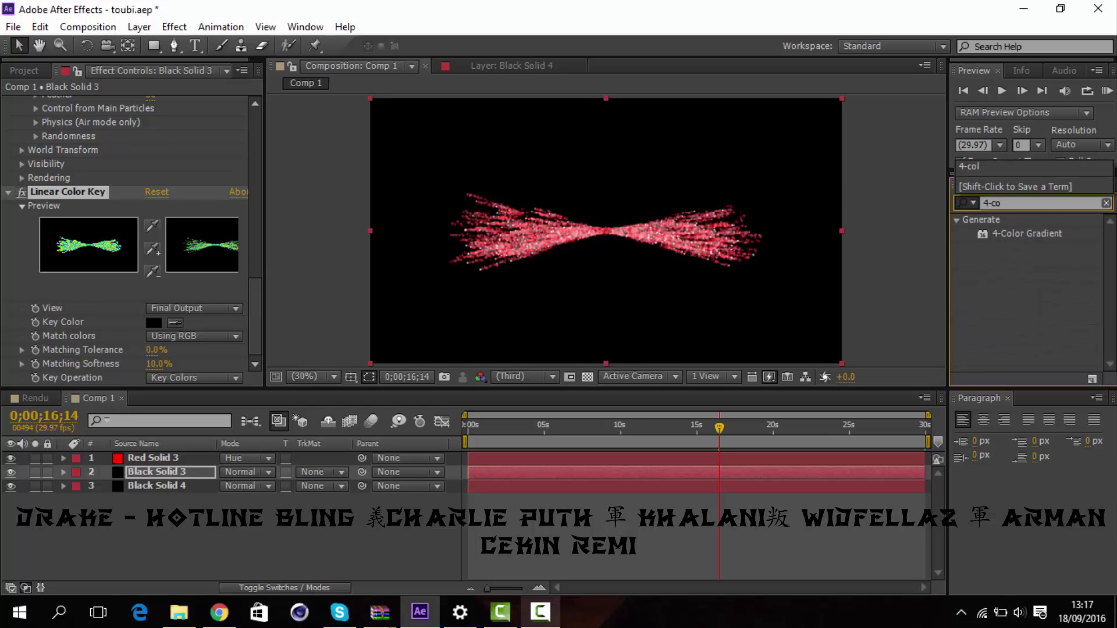
# Drag 4-Color Gradient from the '4-co' search results onto Red Solid 3
pyautogui.moveTo(1006, 231)
pyautogui.mouseDown()
pyautogui.moveTo(151, 472)
pyautogui.moveTo(142, 458)
pyautogui.mouseUp()
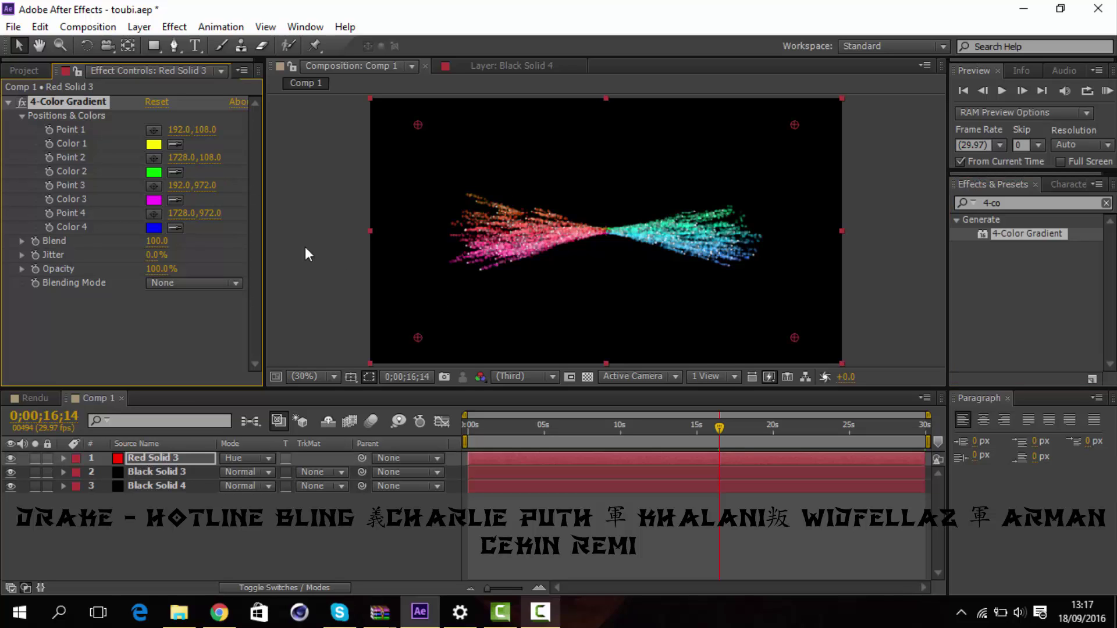
# Set the 4-Color Gradient's Color 1 to red and Color 2 to blue
pyautogui.click(153, 144)
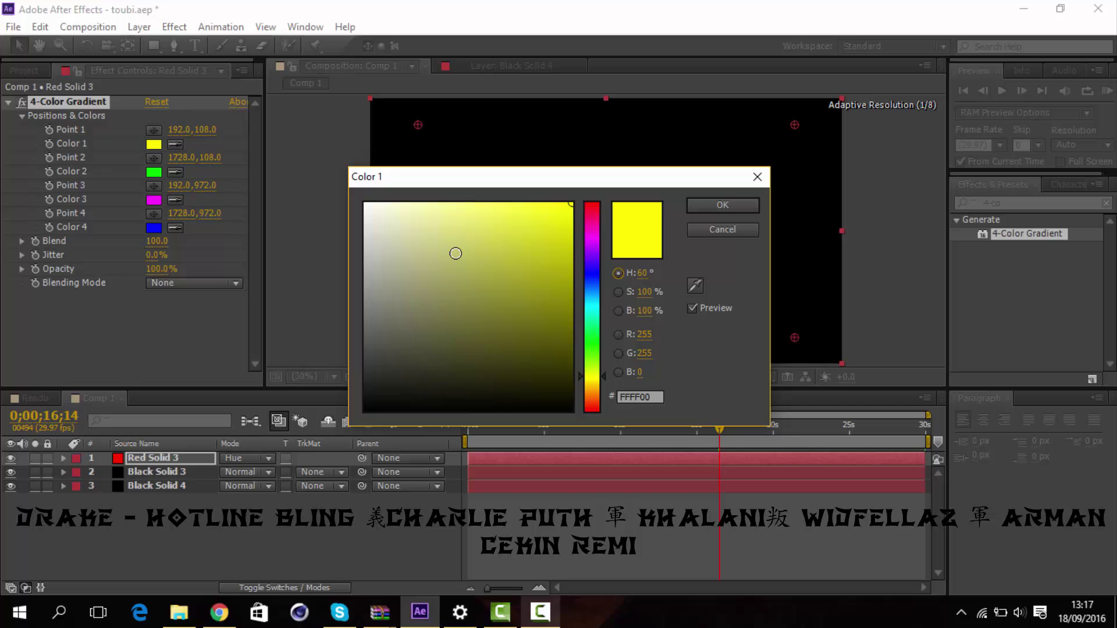
pyautogui.click(594, 211)
pyautogui.click(721, 208)
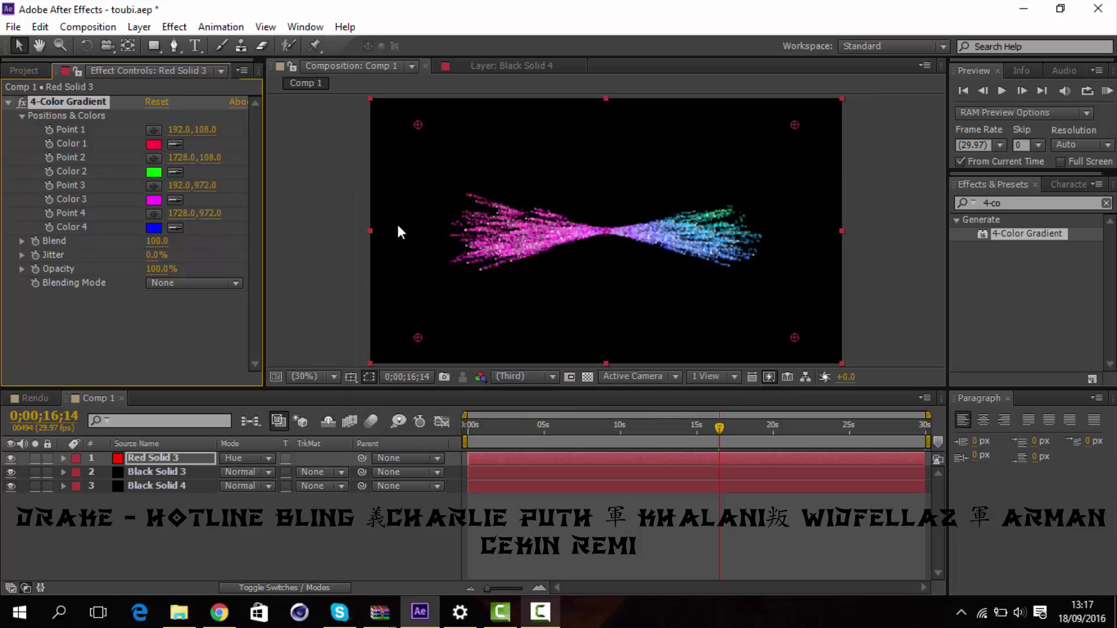
pyautogui.click(153, 171)
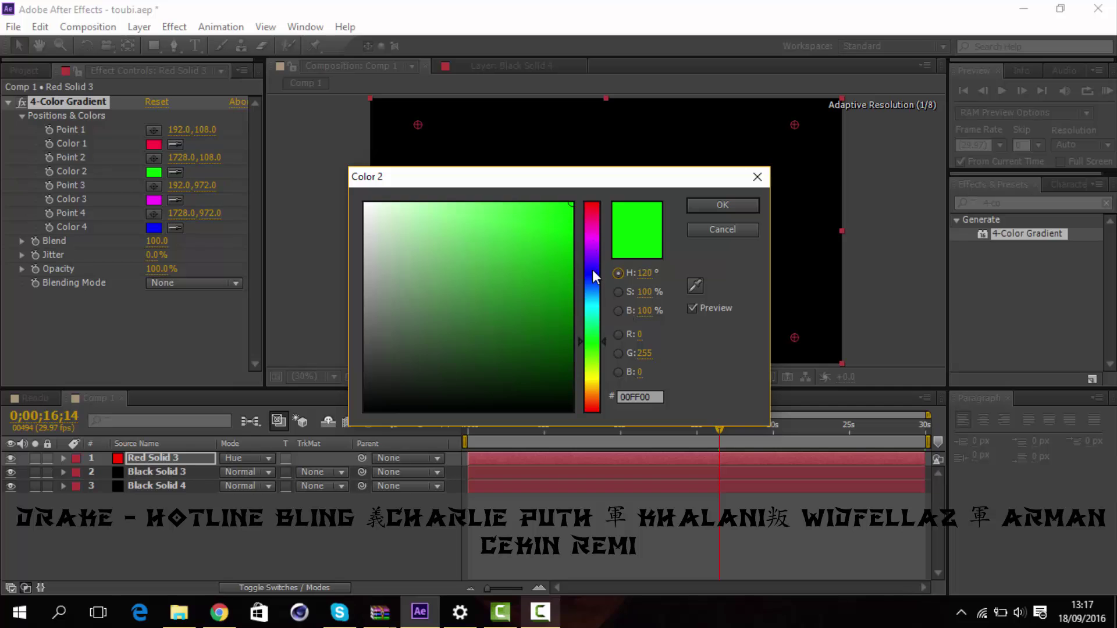
pyautogui.click(593, 275)
pyautogui.click(722, 206)
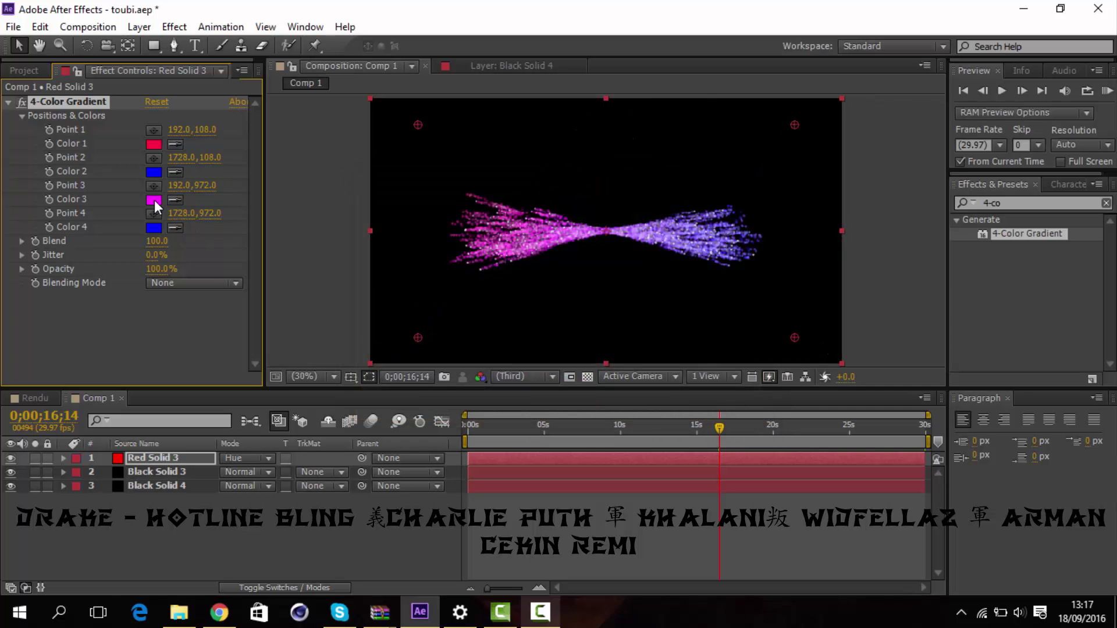
# Set gradient Color 3 to green and Color 4 to lime
pyautogui.click(154, 202)
pyautogui.click(592, 320)
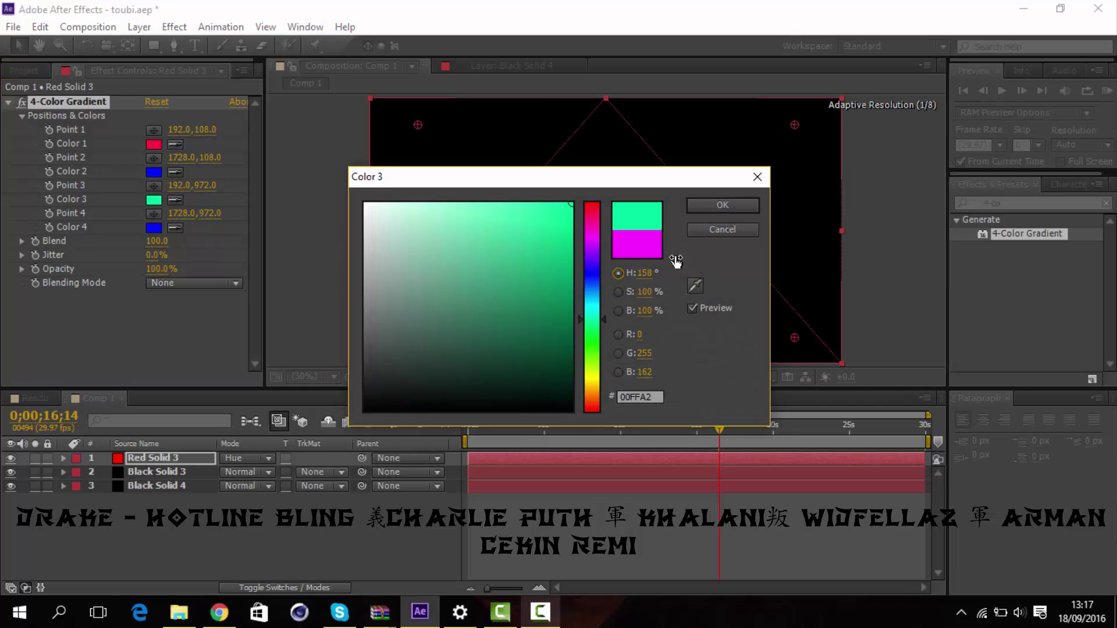
pyautogui.click(735, 206)
pyautogui.click(155, 227)
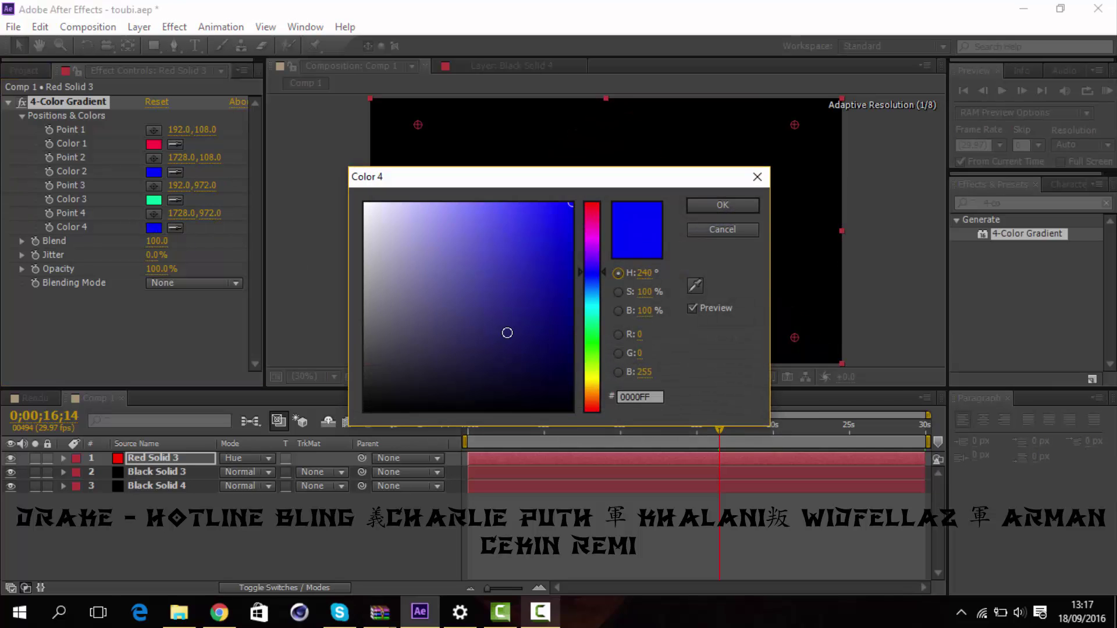
pyautogui.click(592, 363)
pyautogui.click(734, 229)
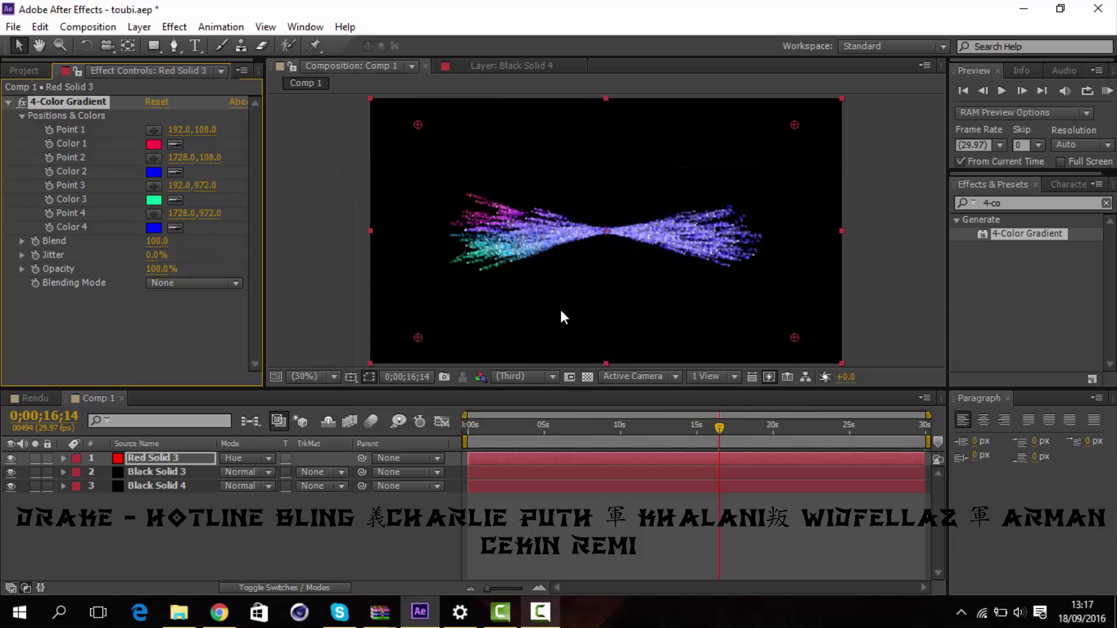
pyautogui.click(155, 228)
pyautogui.click(594, 364)
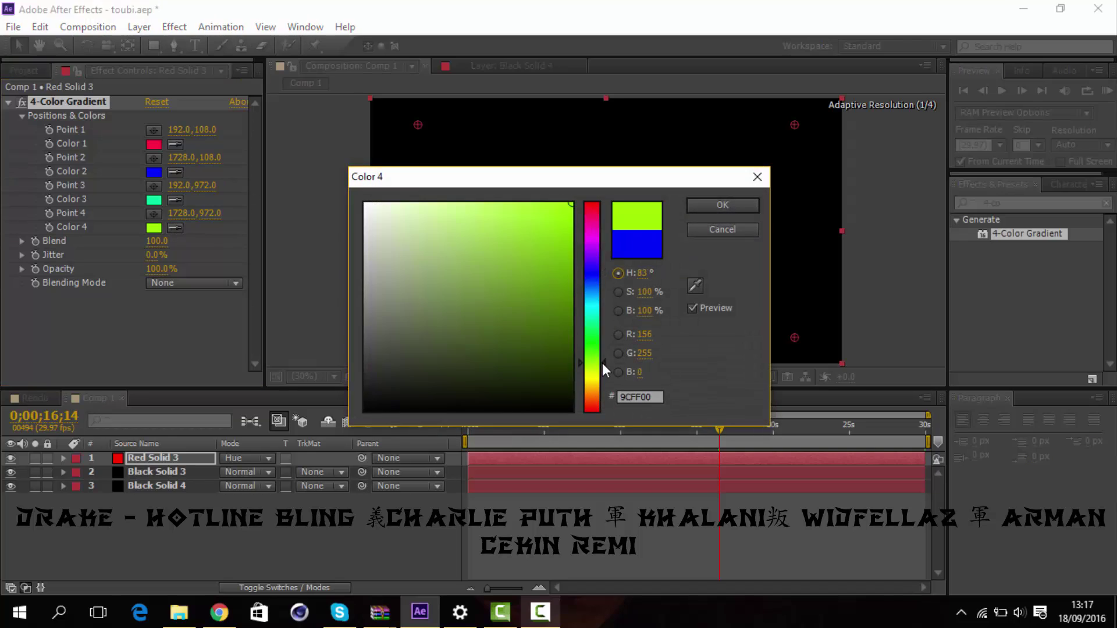
pyautogui.click(721, 209)
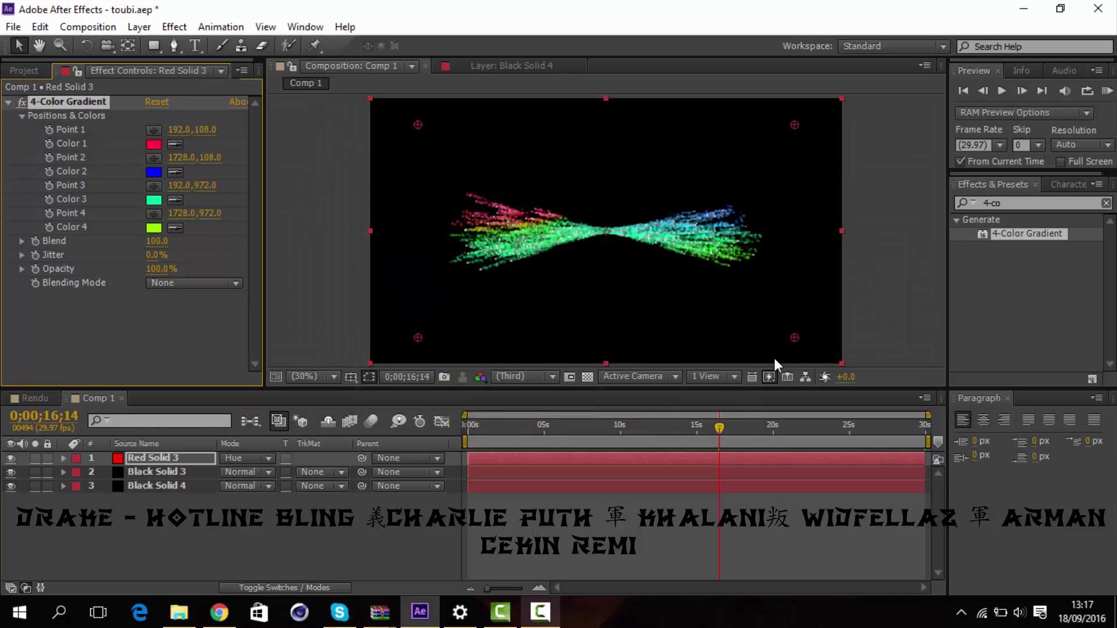
pyautogui.moveTo(546, 434)
pyautogui.mouseDown()
pyautogui.moveTo(513, 443)
pyautogui.moveTo(672, 446)
pyautogui.mouseUp()
# Return to the first frame and RAM Preview the particle burst
pyautogui.press('Home')
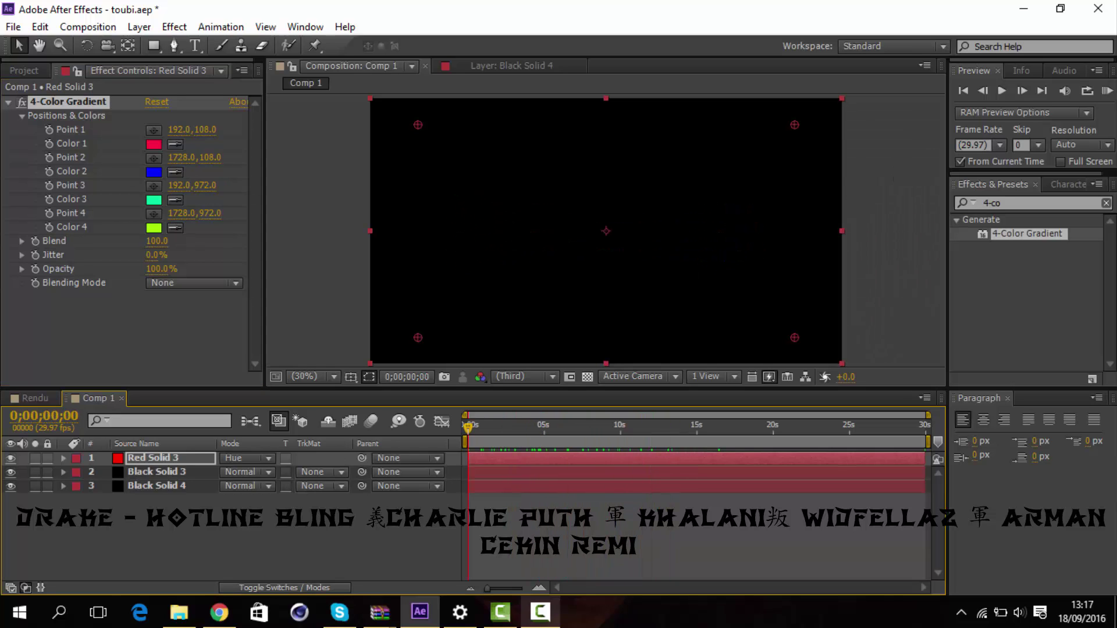
pyautogui.click(1107, 89)
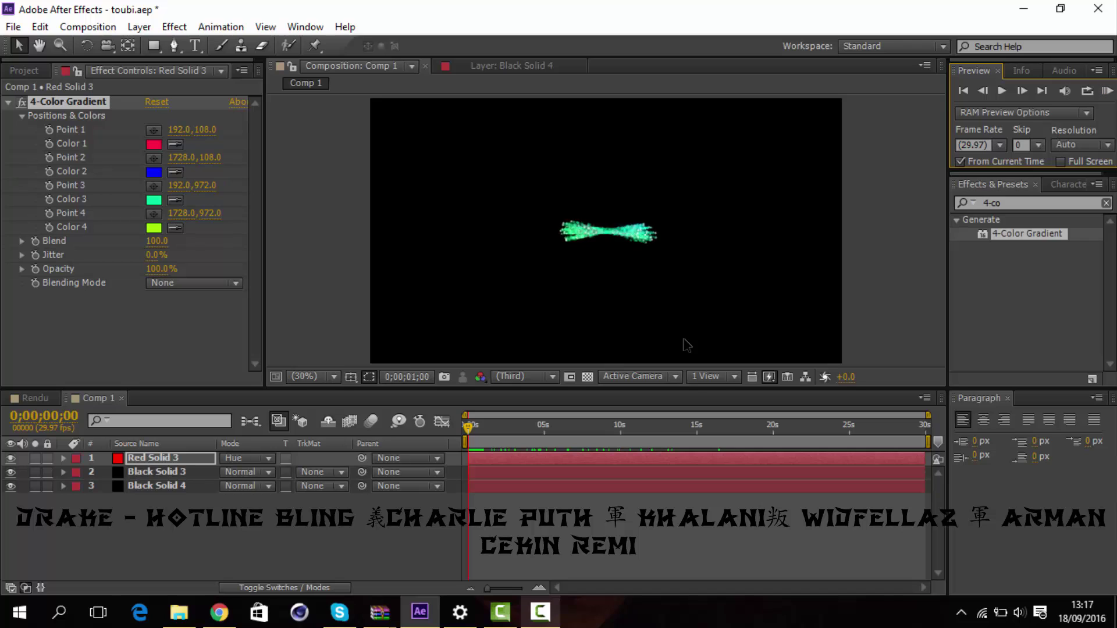